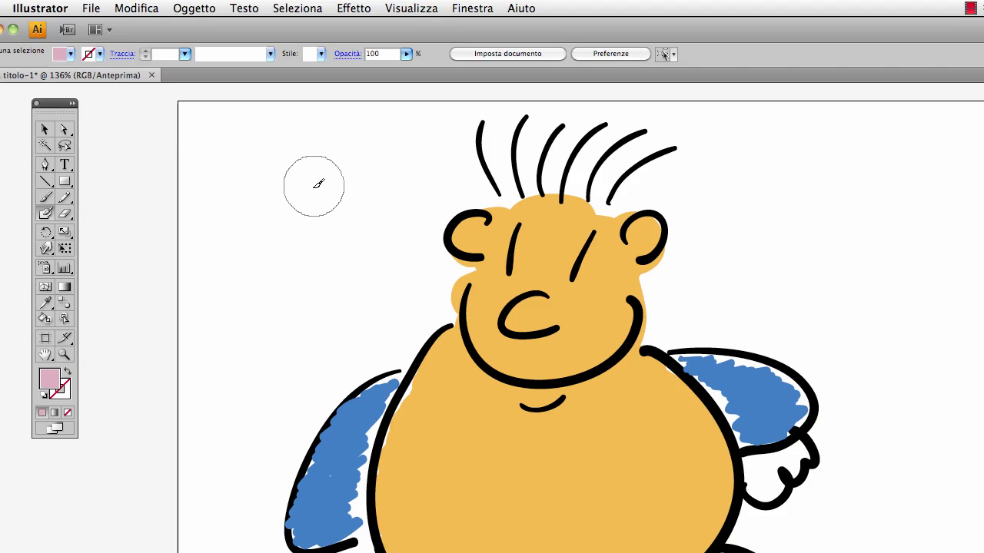
# Paint two curved pink blob-brush strokes, one at each side of the head
pyautogui.click(284, 272)
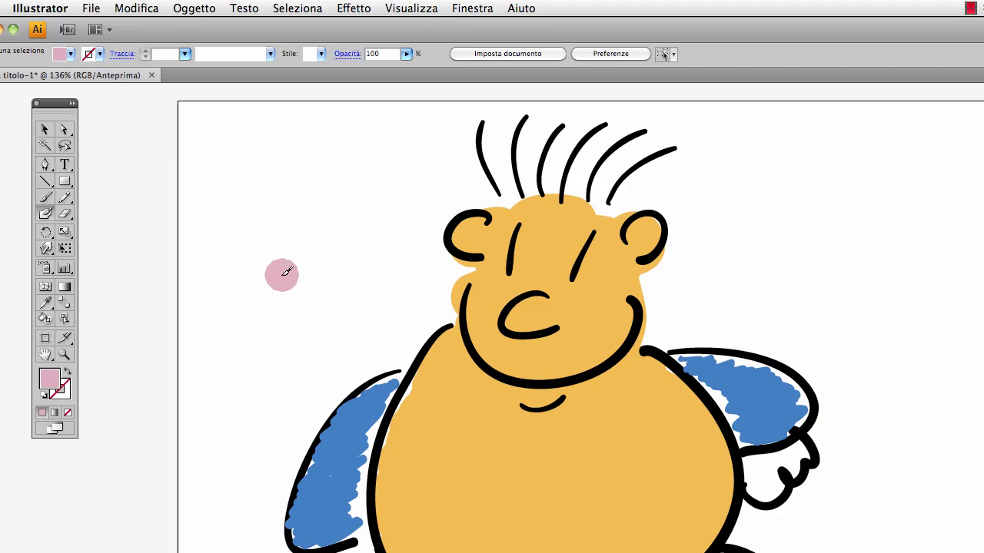
pyautogui.moveTo(287, 271); pyautogui.dragTo(377, 146)
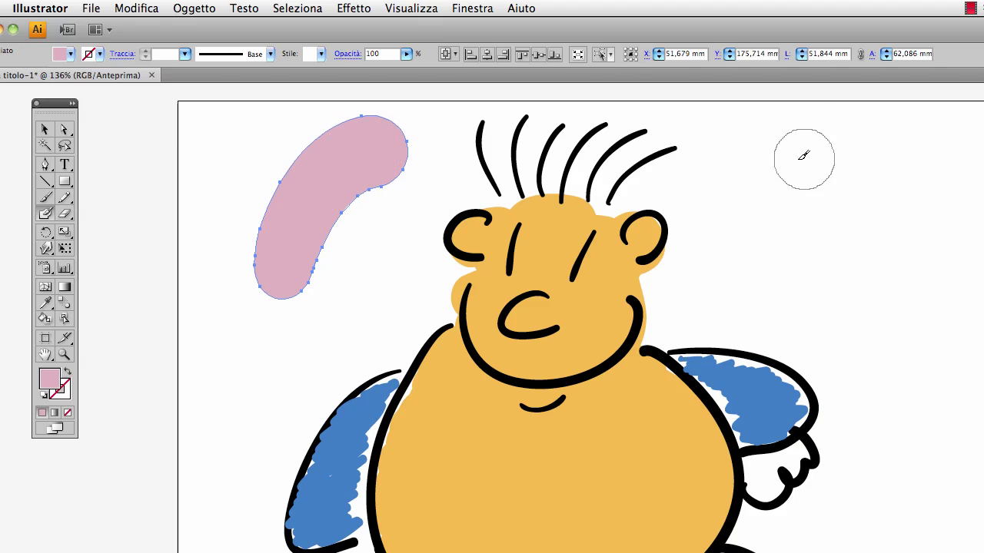
pyautogui.moveTo(788, 157); pyautogui.dragTo(892, 281)
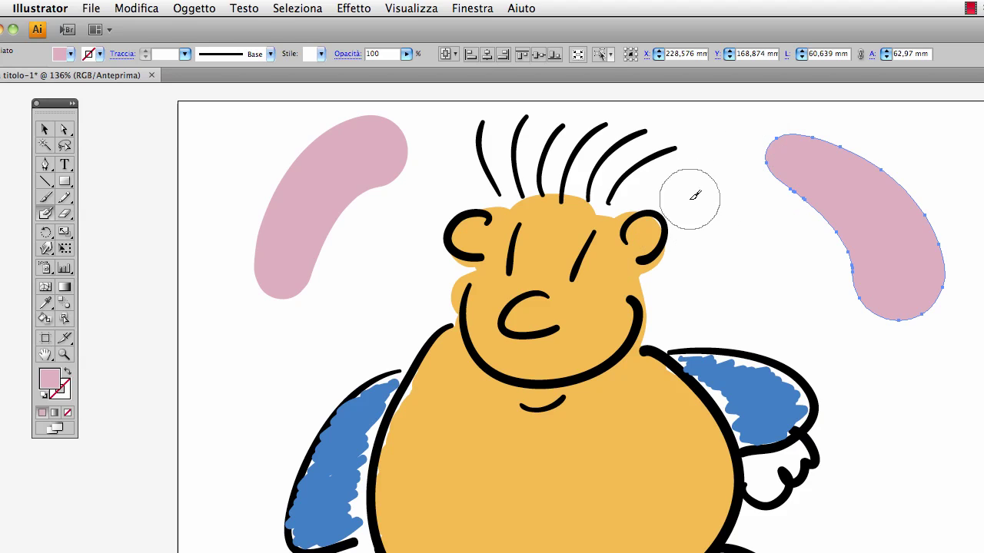
# Nudge the right pink stroke slightly downward with Direct Selection
pyautogui.click(43, 131)
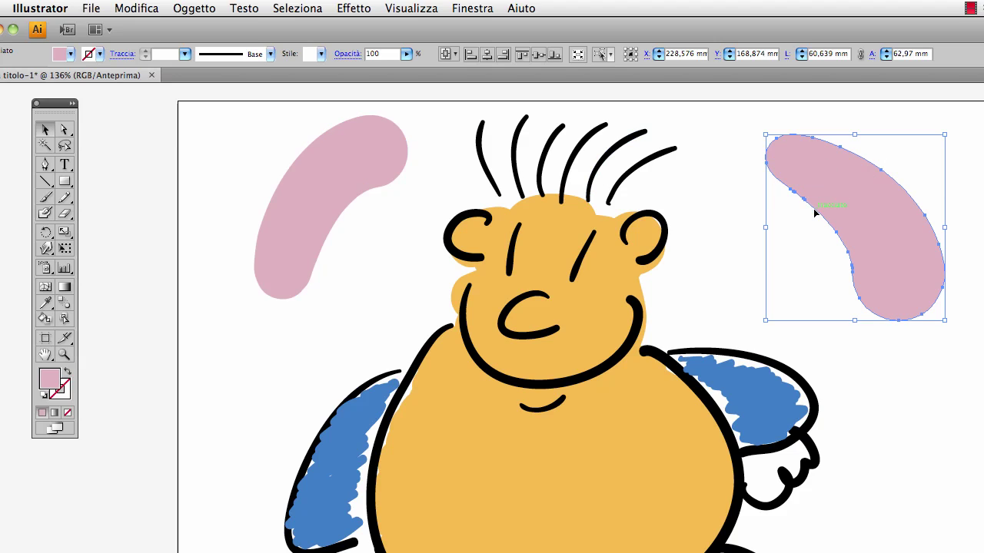
pyautogui.press('a')
pyautogui.click(799, 228)
pyautogui.click(836, 197)
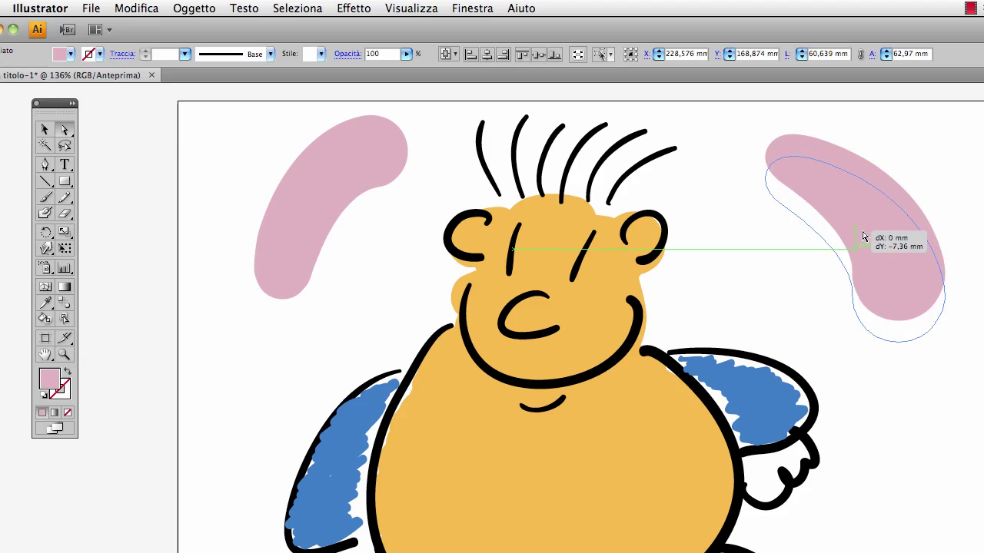
pyautogui.moveTo(863, 219); pyautogui.dragTo(863, 242)
# Delete the right pink stroke, then the left one
pyautogui.click(794, 255)
pyautogui.click(849, 220)
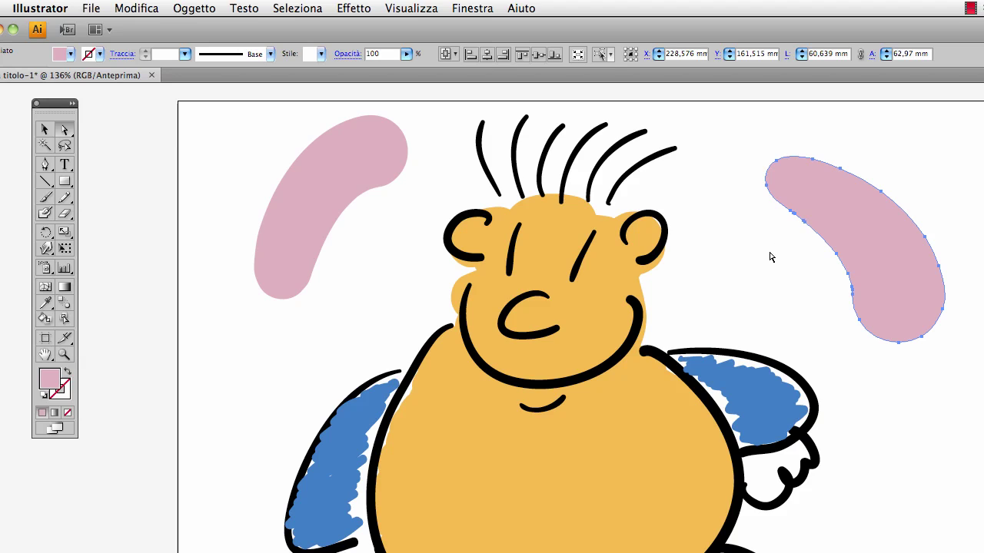
pyautogui.press('Delete')
pyautogui.click(319, 183)
pyautogui.press('Delete')
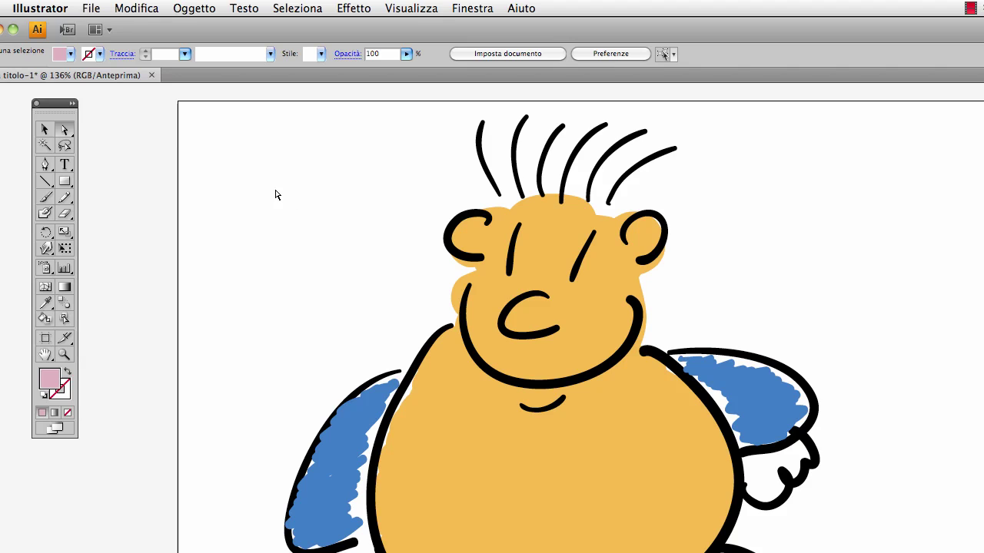
pyautogui.hotkey('ctrl', 'z')
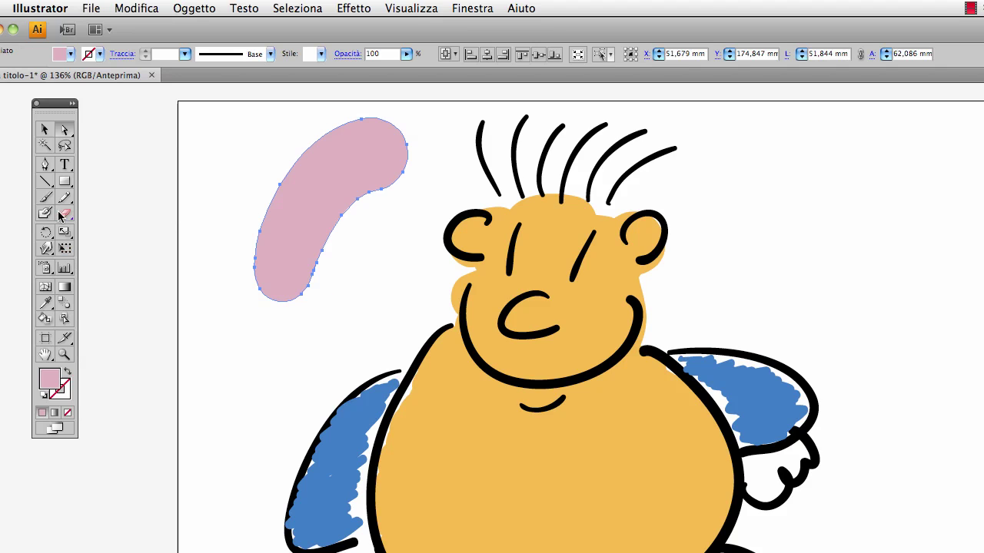
pyautogui.click(66, 216)
pyautogui.moveTo(334, 224); pyautogui.dragTo(348, 142)
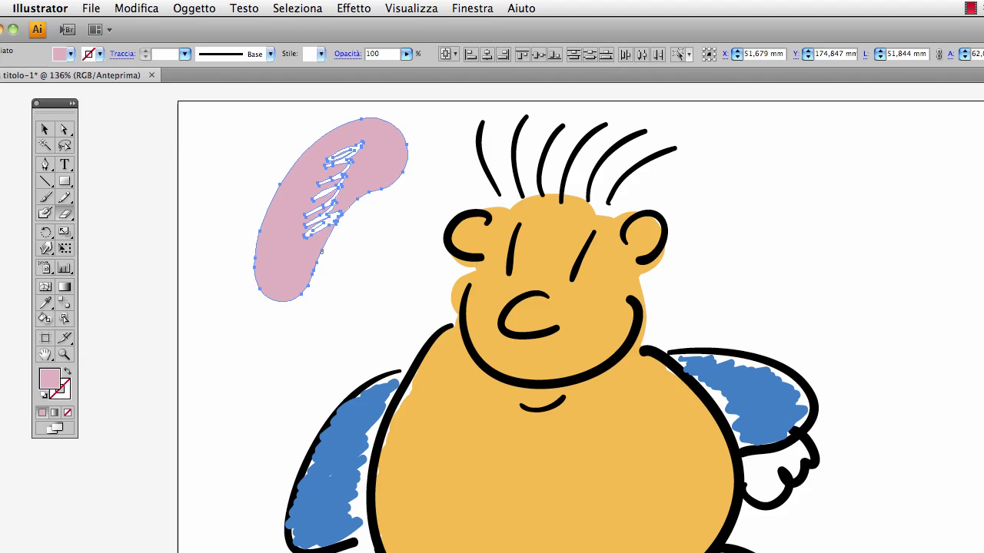
pyautogui.press('v')
pyautogui.click(216, 235)
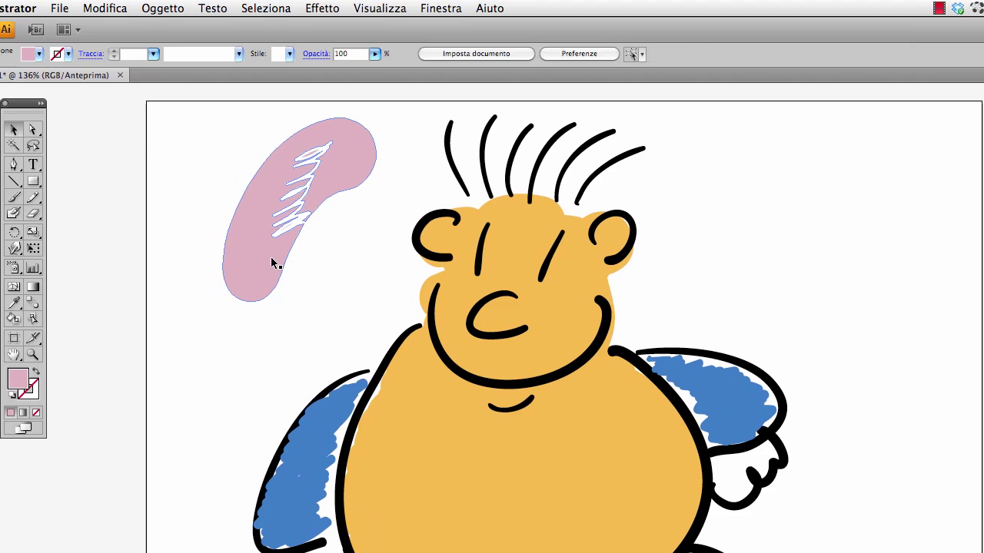
pyautogui.moveTo(272, 264); pyautogui.dragTo(260, 316)
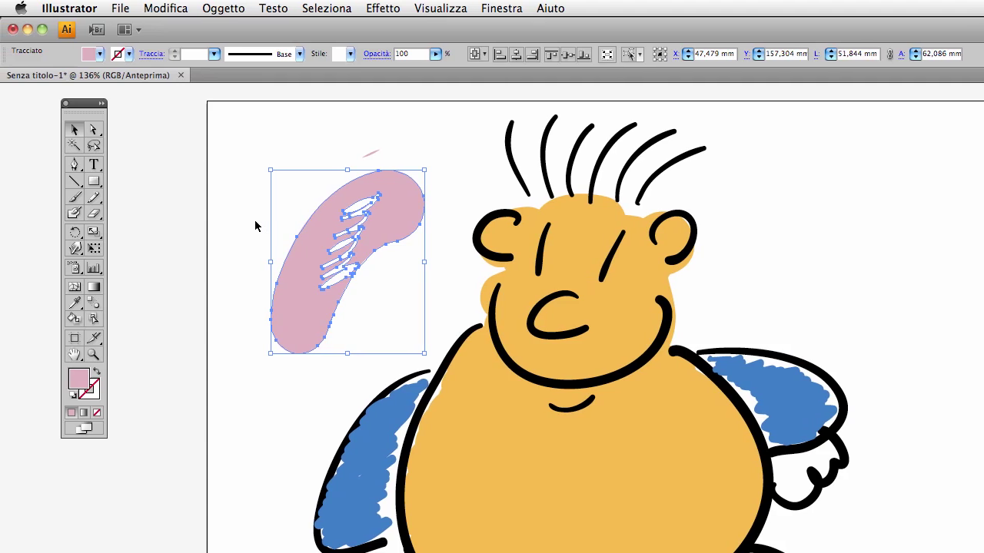
pyautogui.press('Delete')
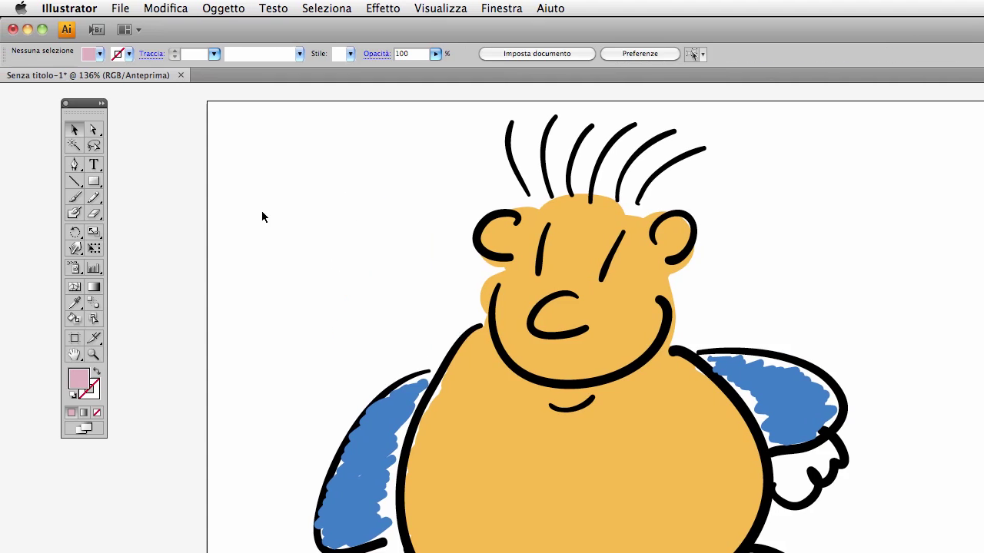
# Paint a tall vertical pink Blob Brush stroke left of the character's head
pyautogui.click(75, 213)
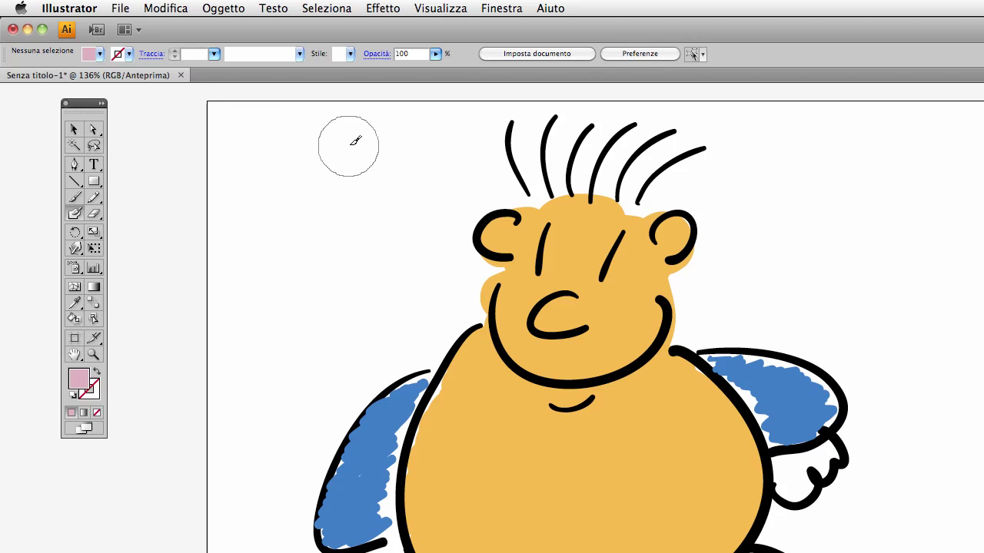
pyautogui.moveTo(349, 147)
pyautogui.mouseDown()
pyautogui.moveTo(325, 330)
pyautogui.moveTo(338, 365)
pyautogui.mouseUp()
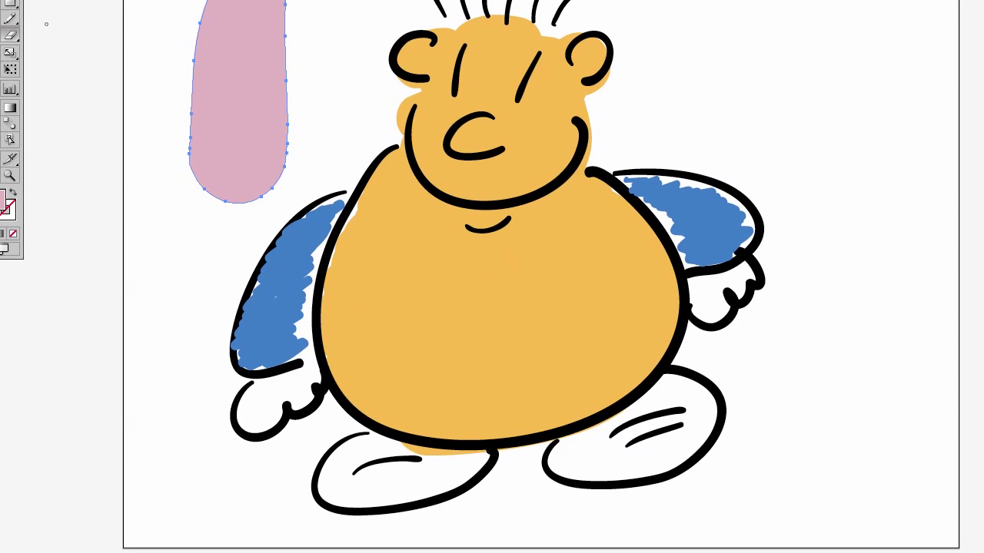
# In the Eraser options, keep the angle fixed and make roundness follow pen pressure
pyautogui.doubleClick(11, 37)
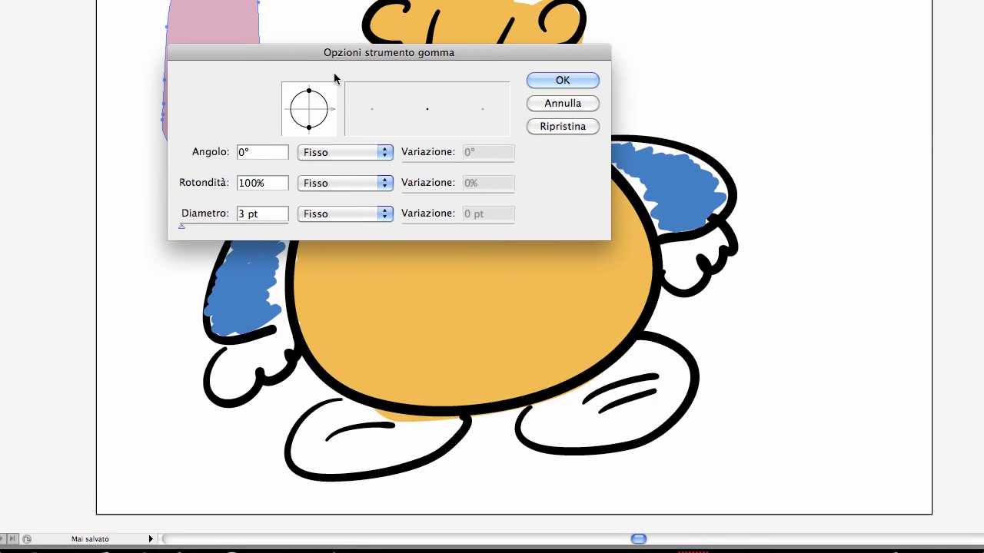
pyautogui.moveTo(354, 53); pyautogui.dragTo(453, 13)
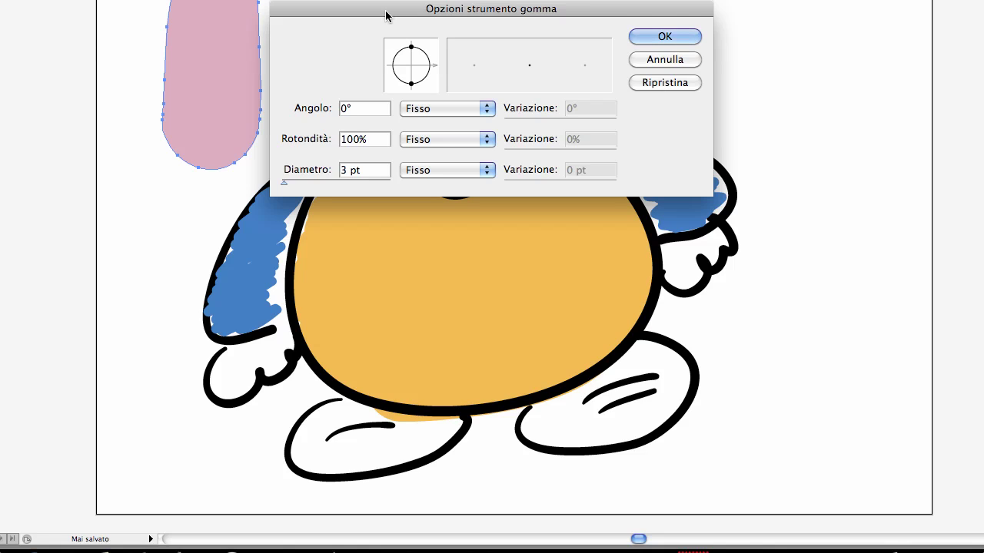
pyautogui.moveTo(387, 15); pyautogui.dragTo(386, 16)
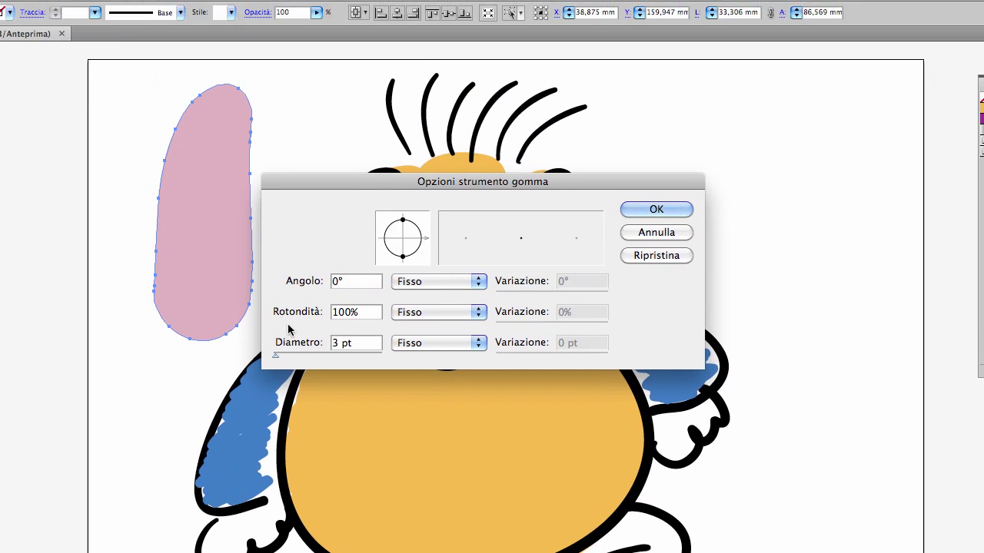
pyautogui.moveTo(367, 187); pyautogui.dragTo(381, 179)
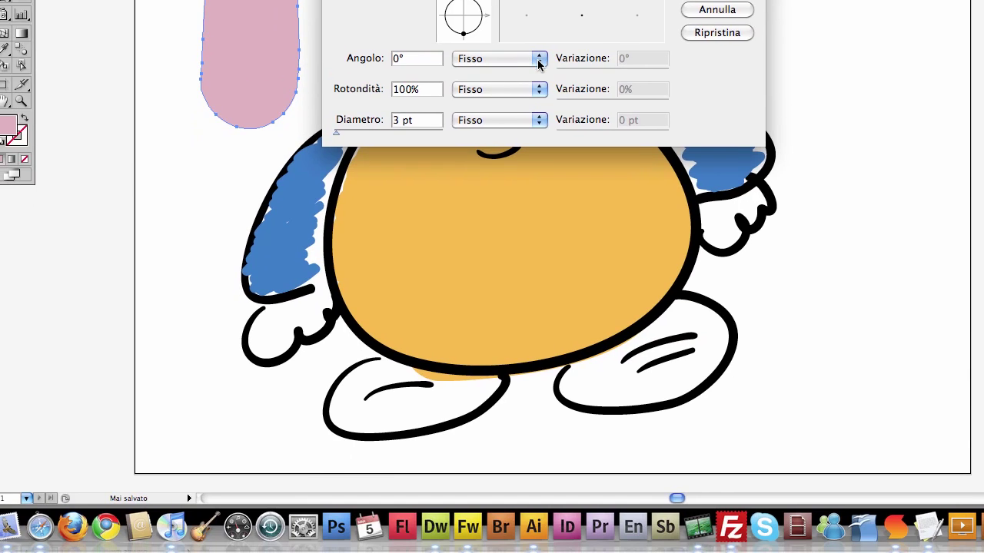
pyautogui.click(540, 60)
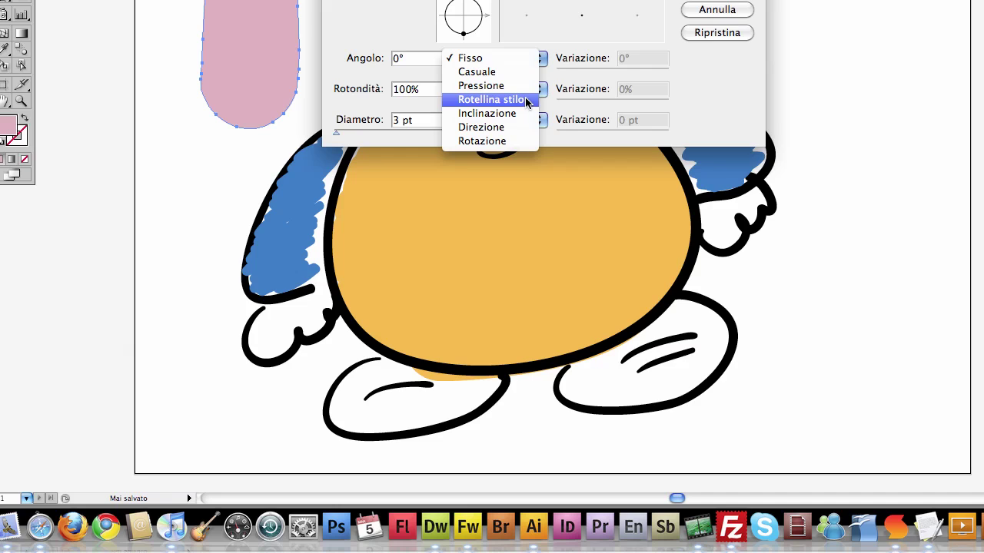
pyautogui.click(507, 60)
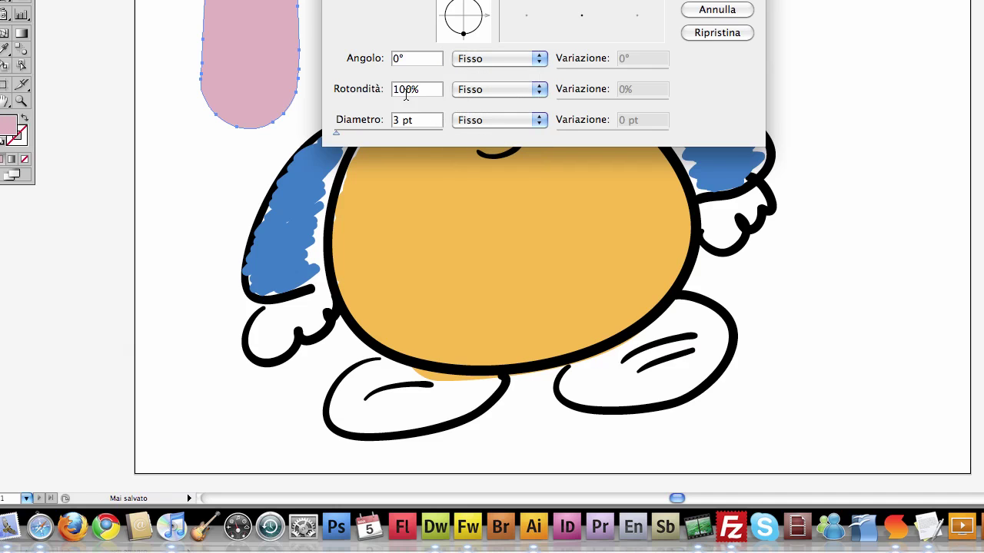
pyautogui.click(541, 90)
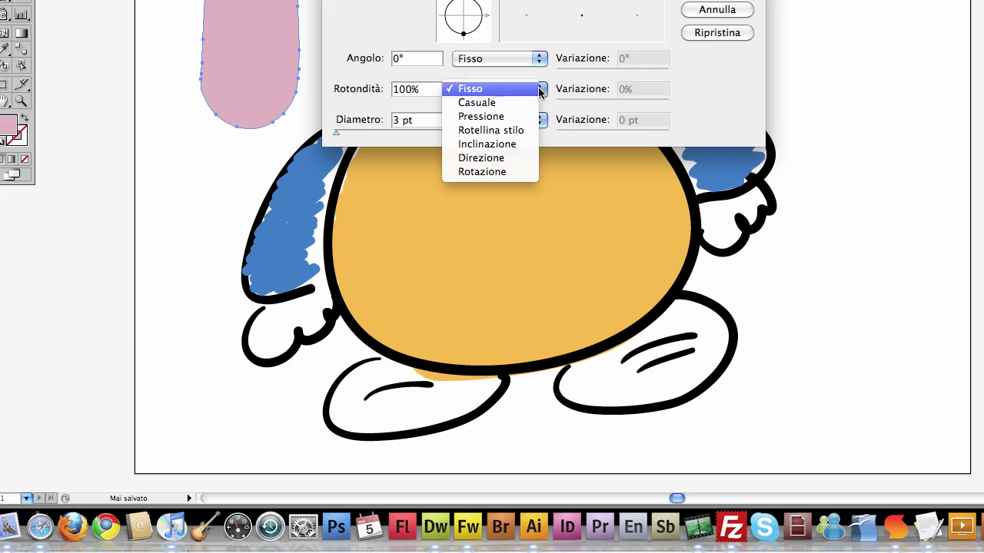
pyautogui.click(499, 117)
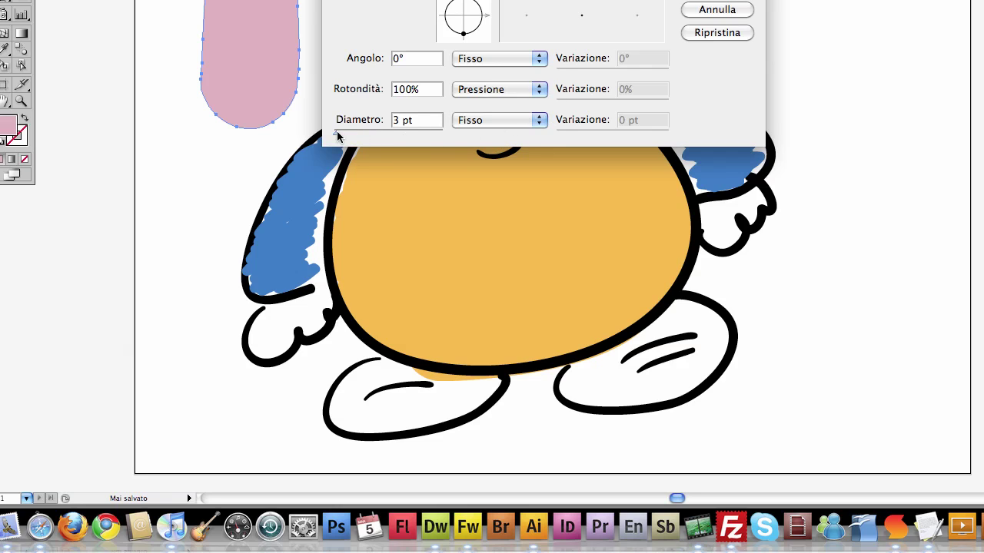
# Set the eraser diameter to 30 pt
pyautogui.moveTo(339, 136); pyautogui.dragTo(349, 137)
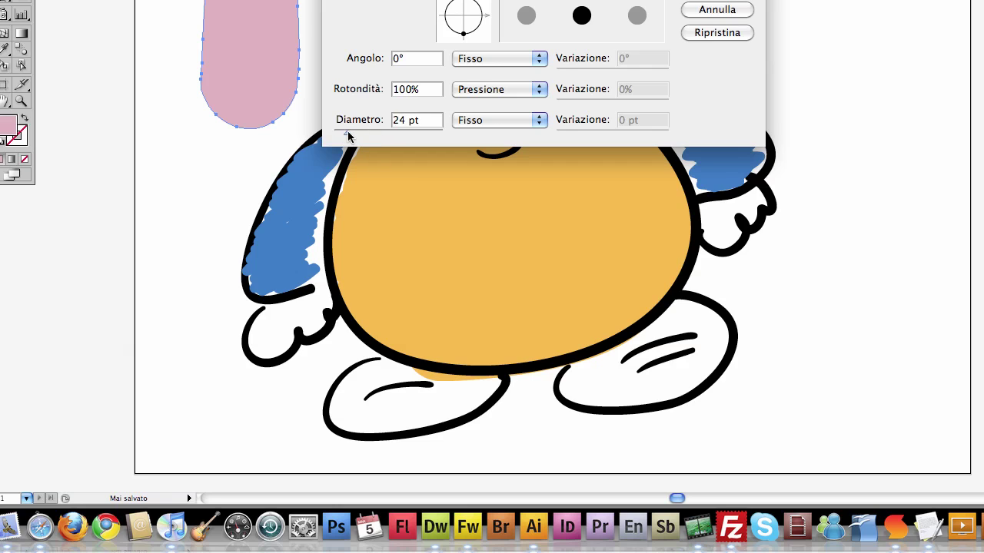
pyautogui.moveTo(348, 137)
pyautogui.mouseDown()
pyautogui.moveTo(324, 137)
pyautogui.moveTo(449, 137)
pyautogui.moveTo(347, 136)
pyautogui.mouseUp()
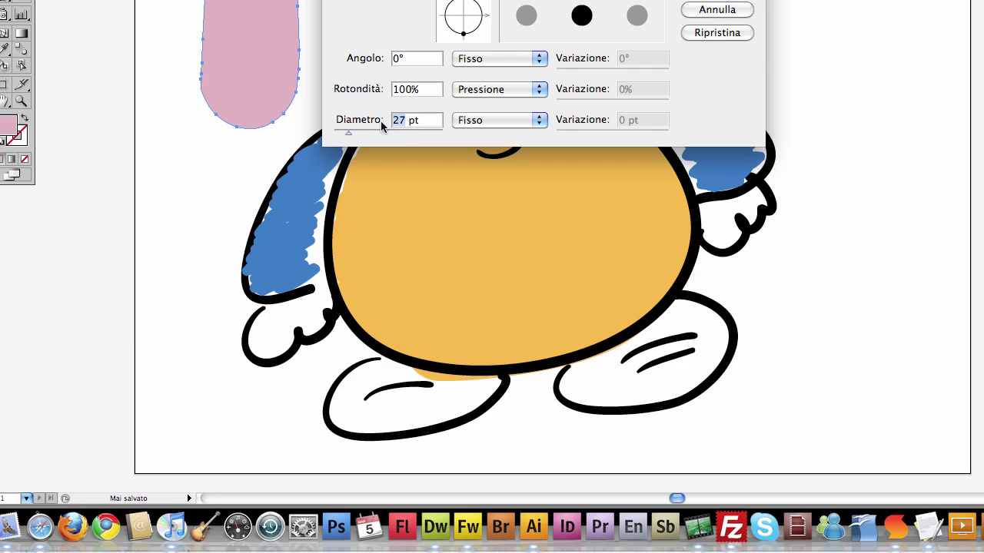
pyautogui.write('30')
pyautogui.press('Tab')
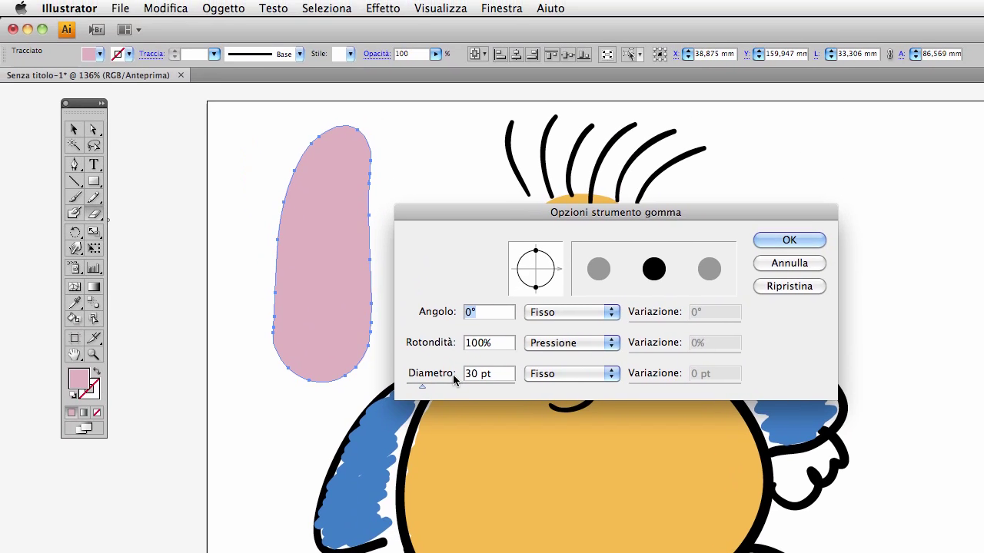
# Make the diameter vary with pressure by 14 pt and apply the eraser settings
pyautogui.click(573, 374)
pyautogui.click(578, 401)
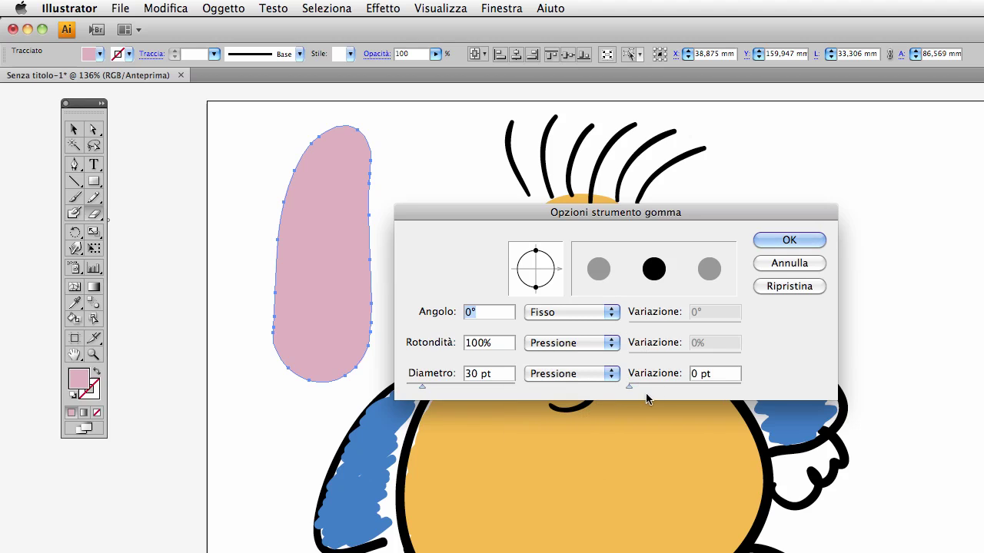
pyautogui.moveTo(630, 387); pyautogui.dragTo(744, 386)
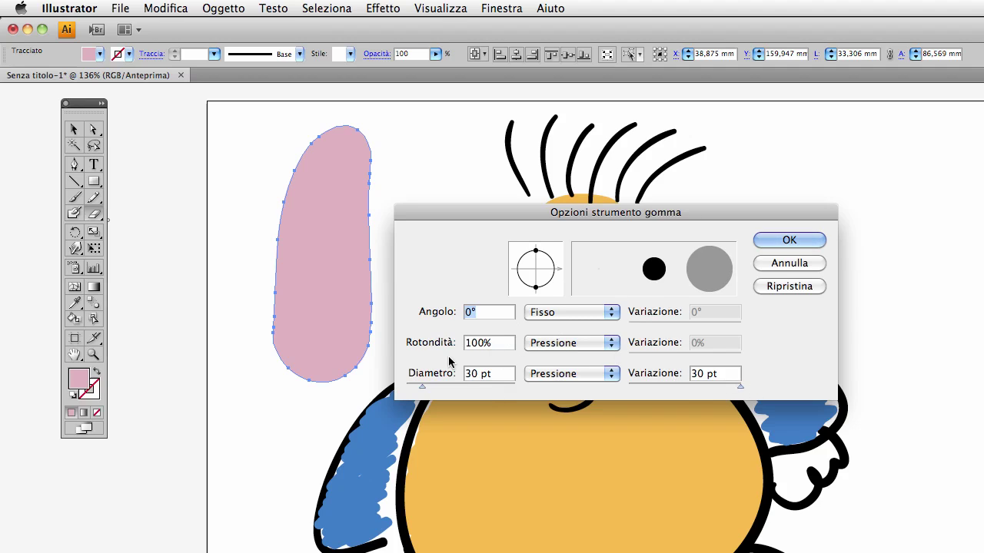
pyautogui.click(688, 387)
pyautogui.moveTo(680, 385); pyautogui.dragTo(681, 386)
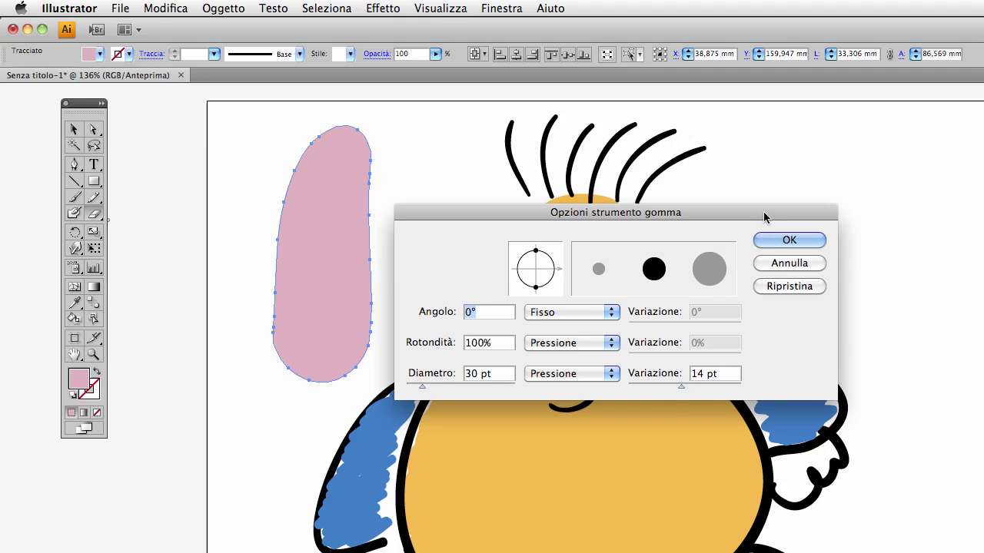
pyautogui.moveTo(766, 213); pyautogui.dragTo(781, 229)
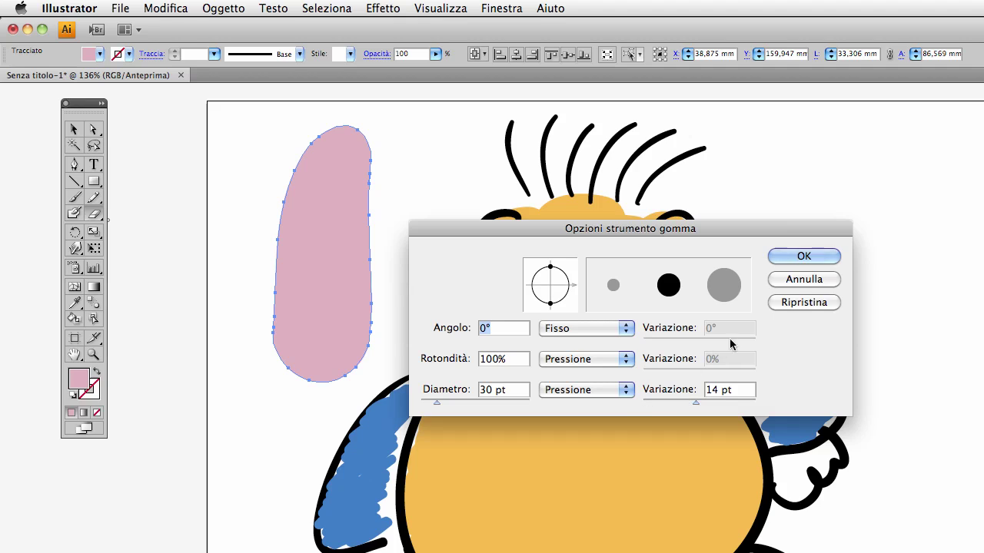
pyautogui.click(800, 255)
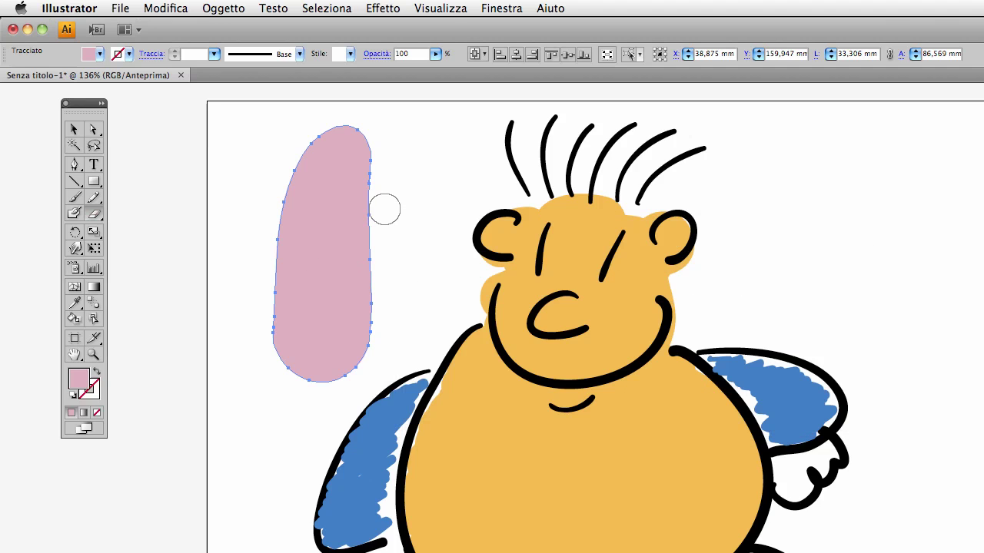
# Carve several round eraser bites into the tall pink shape's edges, then delete the shape
pyautogui.moveTo(384, 209)
pyautogui.mouseDown()
pyautogui.moveTo(345, 251)
pyautogui.moveTo(386, 311)
pyautogui.mouseUp()
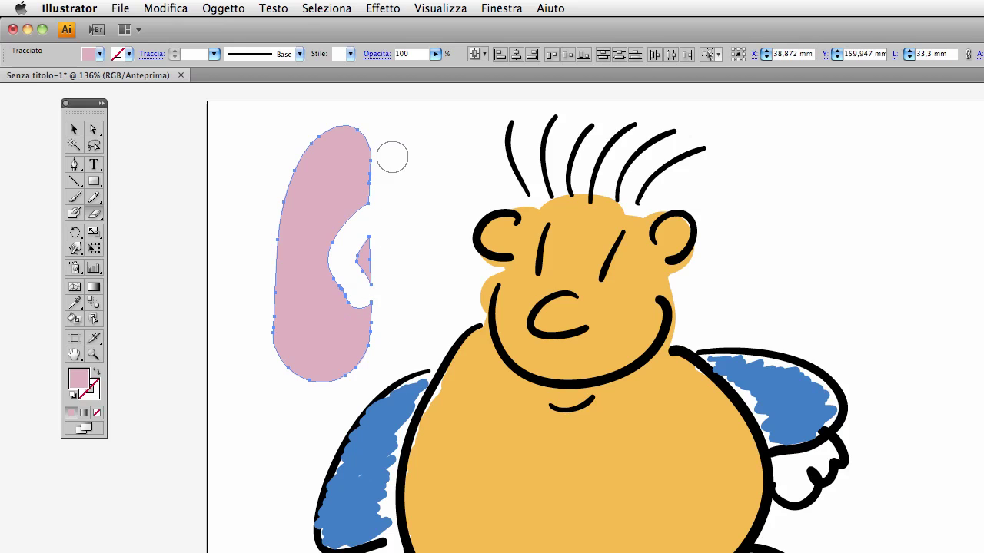
pyautogui.moveTo(392, 154); pyautogui.dragTo(350, 190)
pyautogui.moveTo(385, 242); pyautogui.dragTo(374, 279)
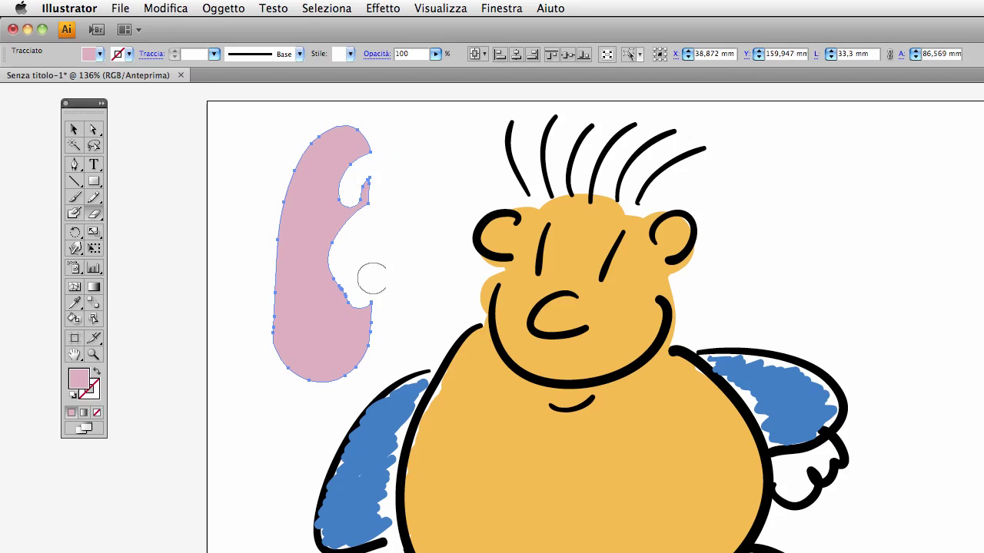
pyautogui.moveTo(259, 356)
pyautogui.mouseDown()
pyautogui.moveTo(286, 329)
pyautogui.moveTo(270, 253)
pyautogui.moveTo(290, 161)
pyautogui.mouseUp()
pyautogui.moveTo(263, 314)
pyautogui.mouseDown()
pyautogui.moveTo(276, 323)
pyautogui.moveTo(254, 316)
pyautogui.mouseUp()
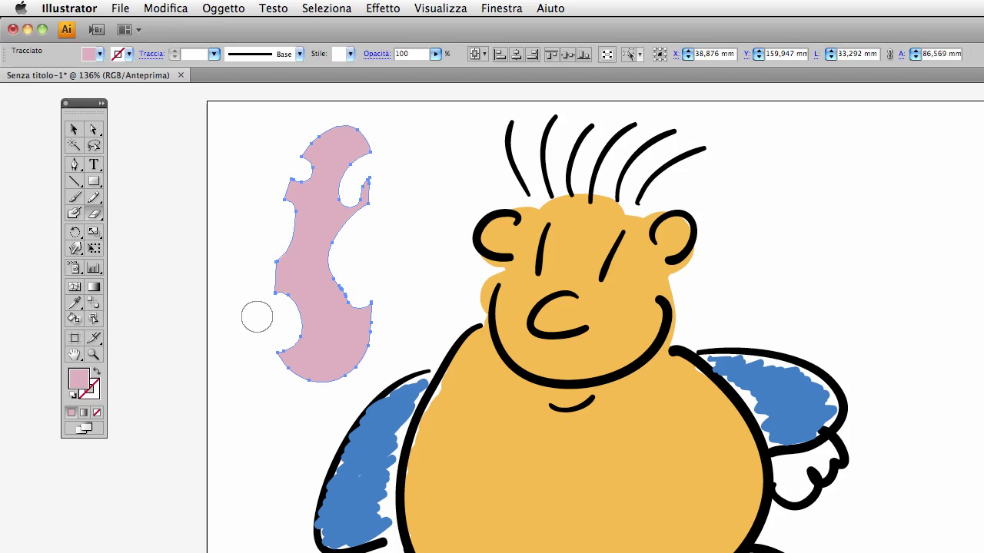
pyautogui.click(74, 129)
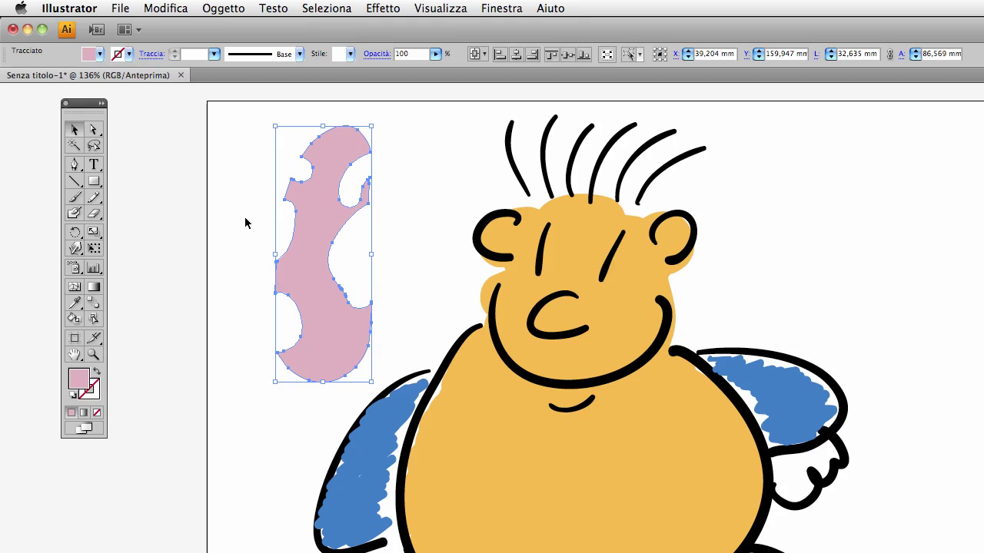
pyautogui.press('Delete')
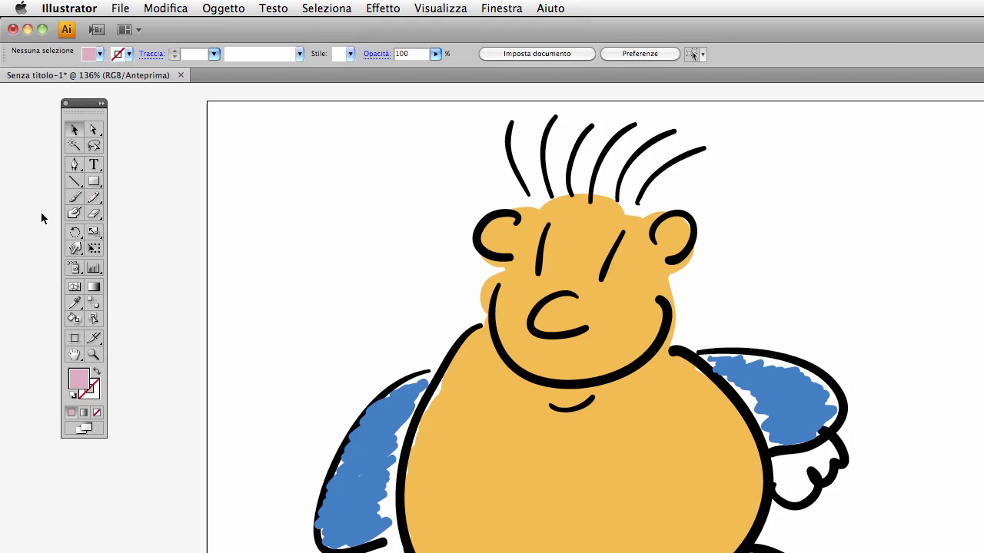
# With the Paintbrush active, set the fill to dark magenta and the stroke to magenta
pyautogui.click(76, 200)
pyautogui.click(99, 54)
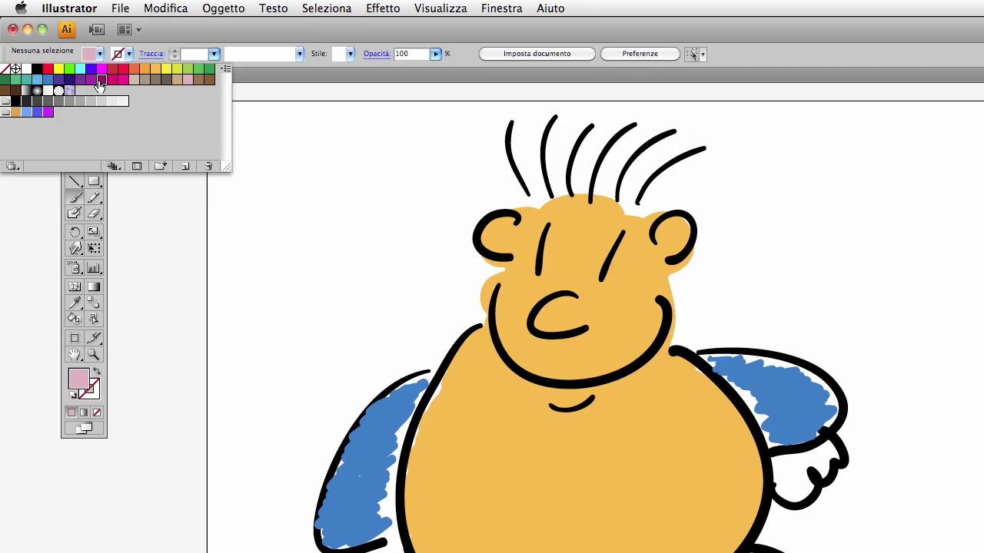
pyautogui.click(102, 79)
pyautogui.click(468, 67)
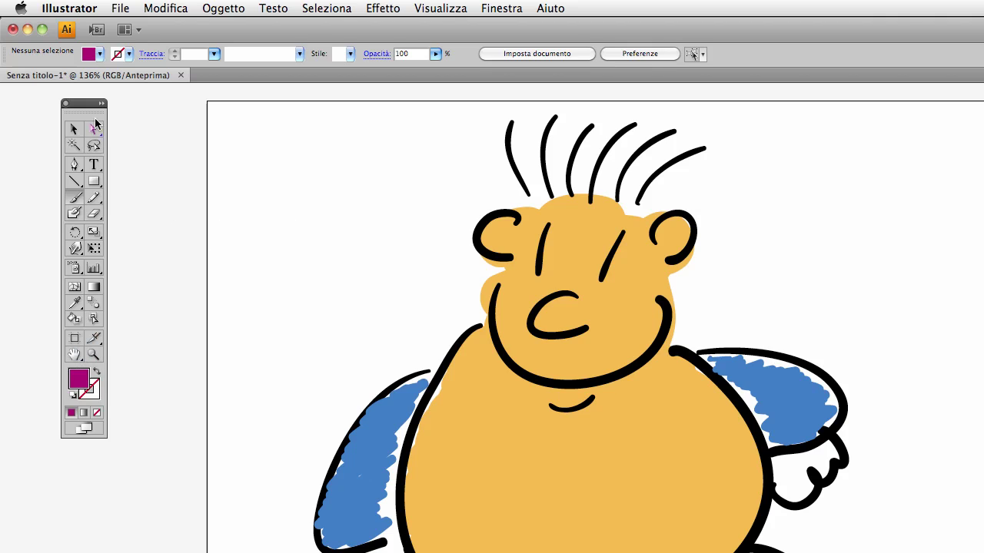
pyautogui.click(124, 56)
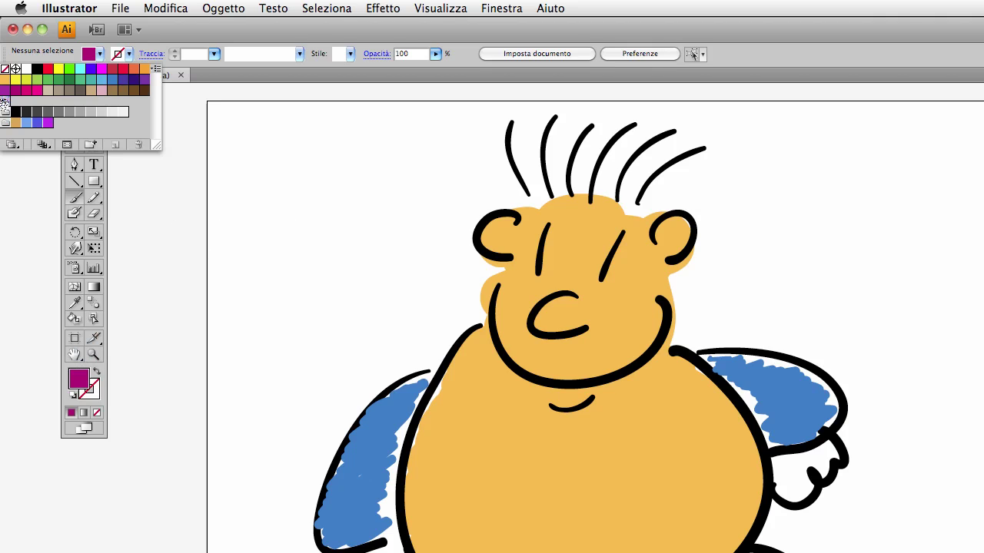
pyautogui.click(6, 92)
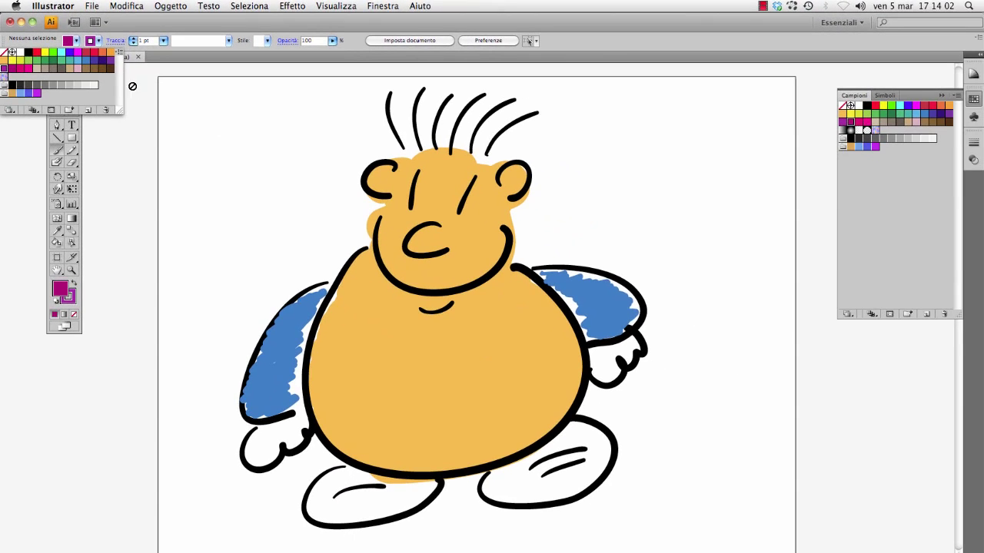
# Choose the thick brush definition and test a stroke, then undo it
pyautogui.click(229, 41)
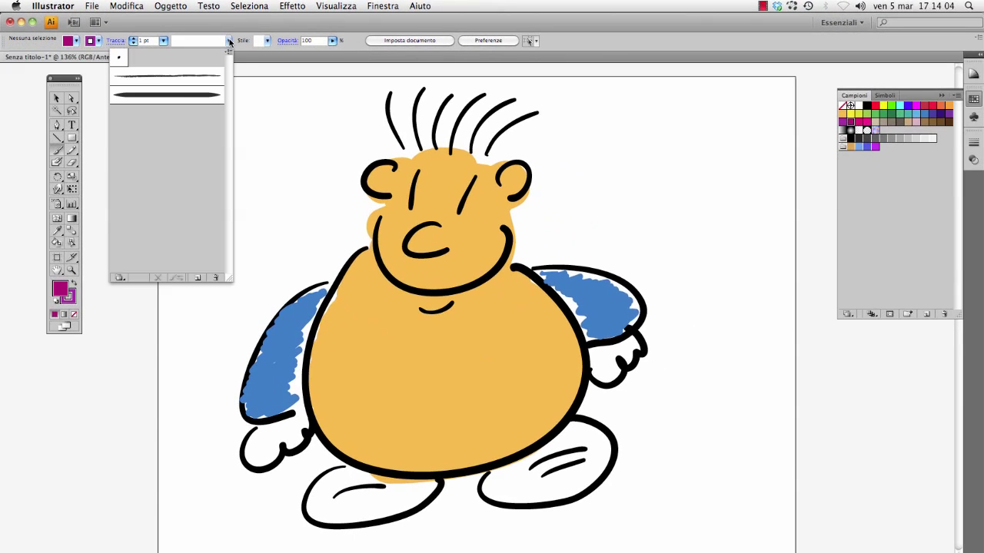
pyautogui.click(176, 93)
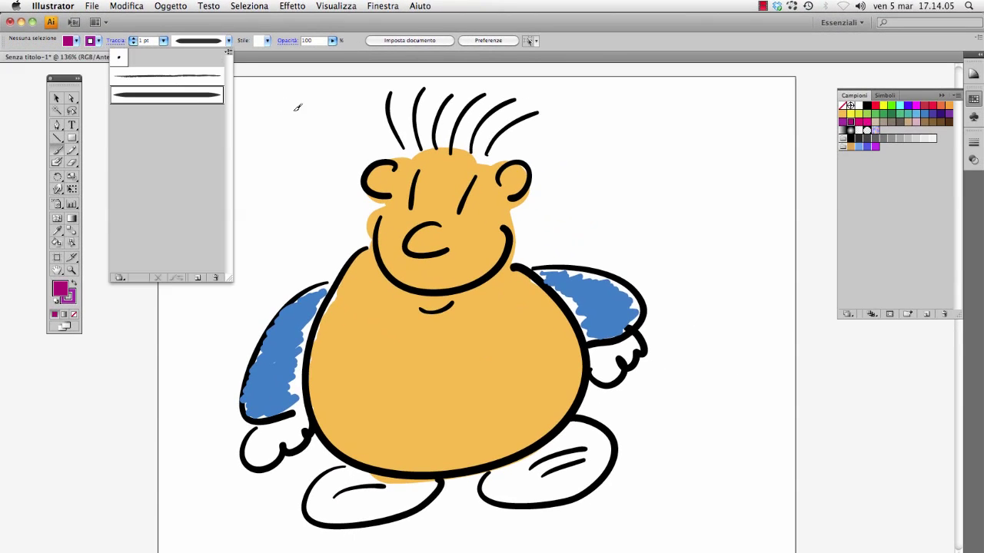
pyautogui.click(356, 44)
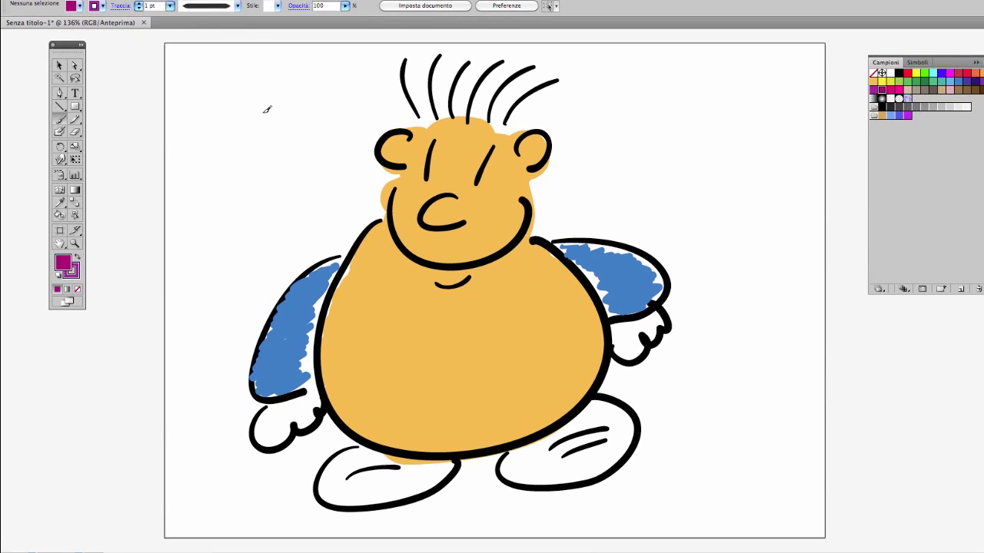
pyautogui.moveTo(270, 191); pyautogui.dragTo(234, 254)
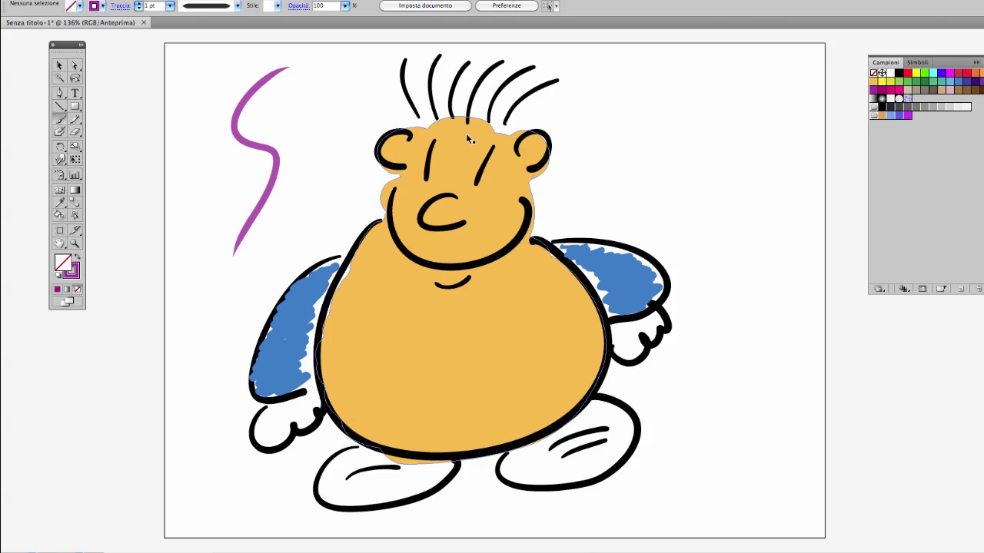
pyautogui.hotkey('ctrl', 'z')
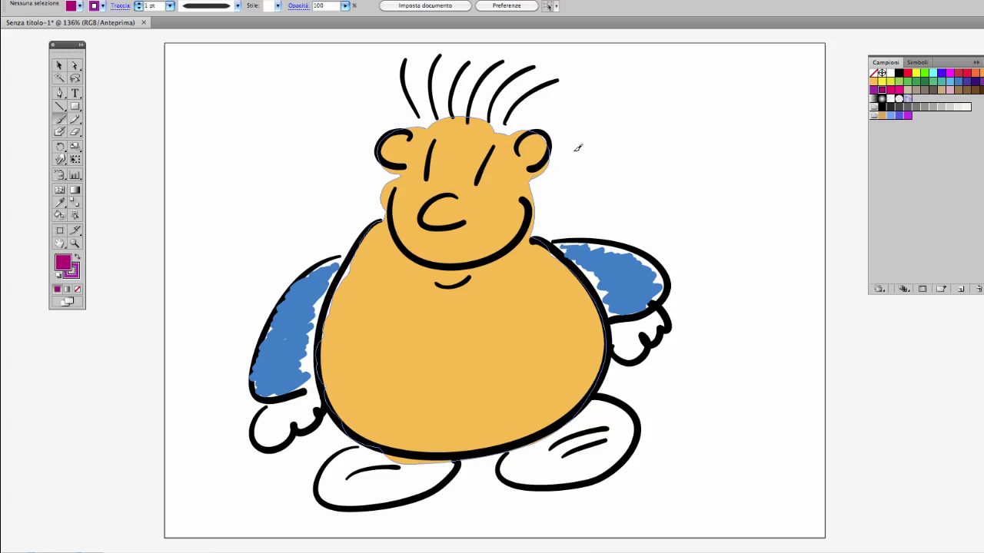
# Paint looping magenta cloud strokes above and right of the head
pyautogui.moveTo(601, 148); pyautogui.dragTo(594, 141)
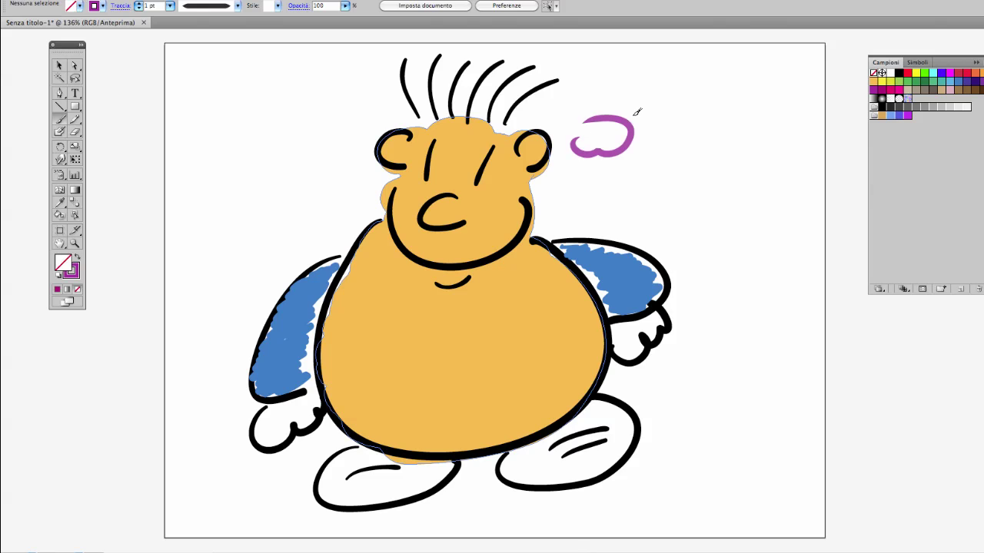
pyautogui.moveTo(693, 112); pyautogui.dragTo(641, 126)
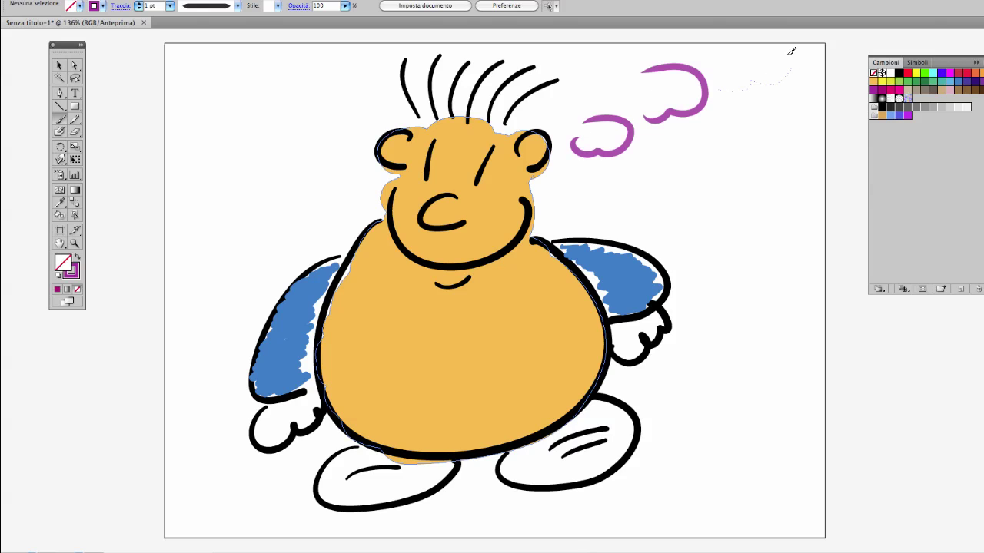
pyautogui.moveTo(791, 51); pyautogui.dragTo(789, 49)
pyautogui.moveTo(592, 59)
pyautogui.mouseDown()
pyautogui.moveTo(661, 80)
pyautogui.moveTo(630, 117)
pyautogui.mouseUp()
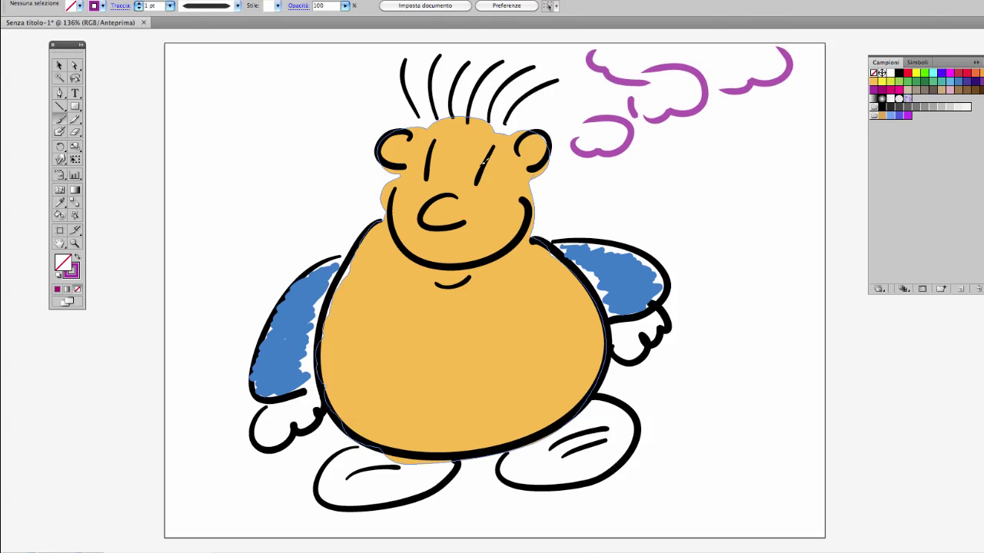
pyautogui.click(75, 132)
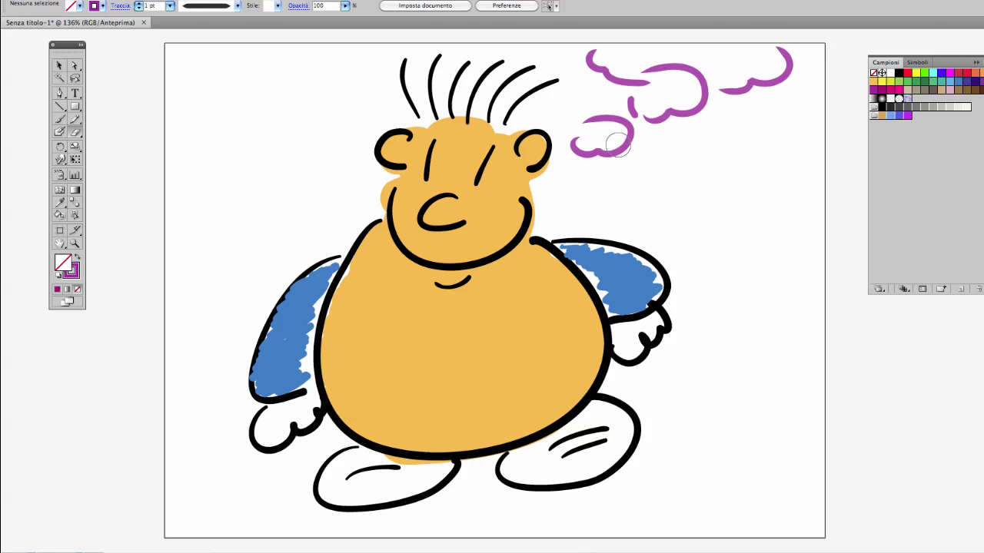
# Erase gaps into the magenta cloud strokes, then marquee-select all of them
pyautogui.moveTo(617, 144); pyautogui.dragTo(688, 107)
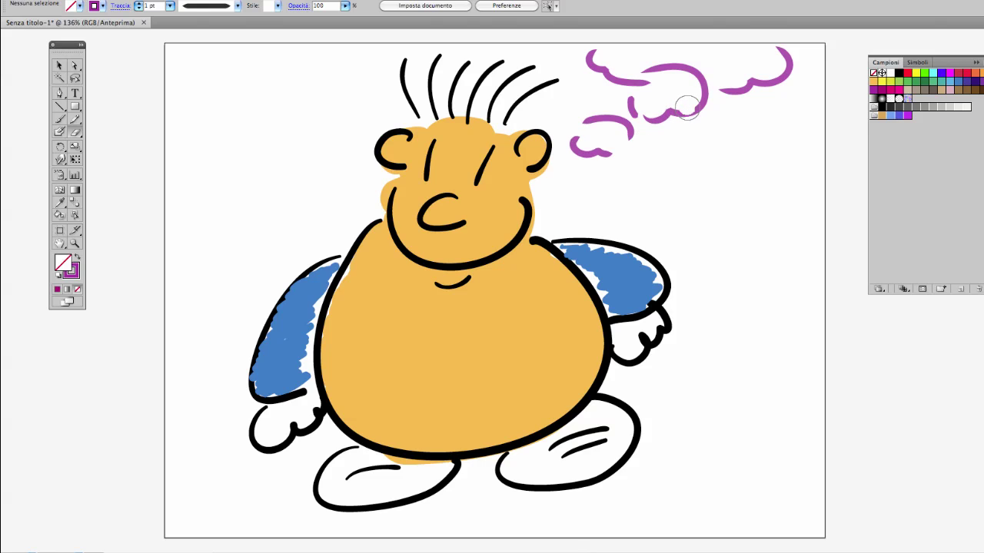
pyautogui.moveTo(751, 115); pyautogui.dragTo(768, 66)
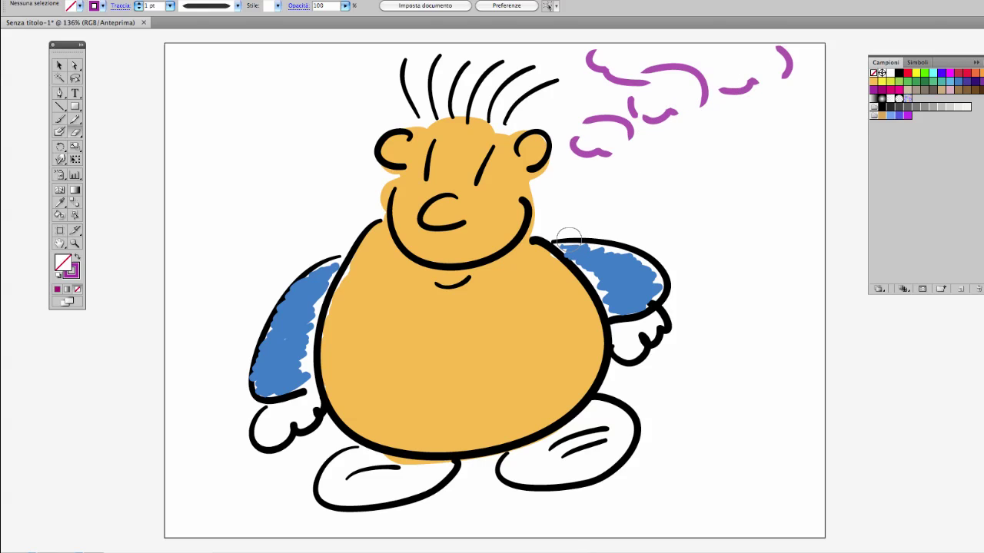
pyautogui.click(61, 120)
pyautogui.press('v')
pyautogui.moveTo(578, 34); pyautogui.dragTo(804, 153)
# Delete the cloud strokes and paint a vertical magenta line right of the character
pyautogui.press('Delete')
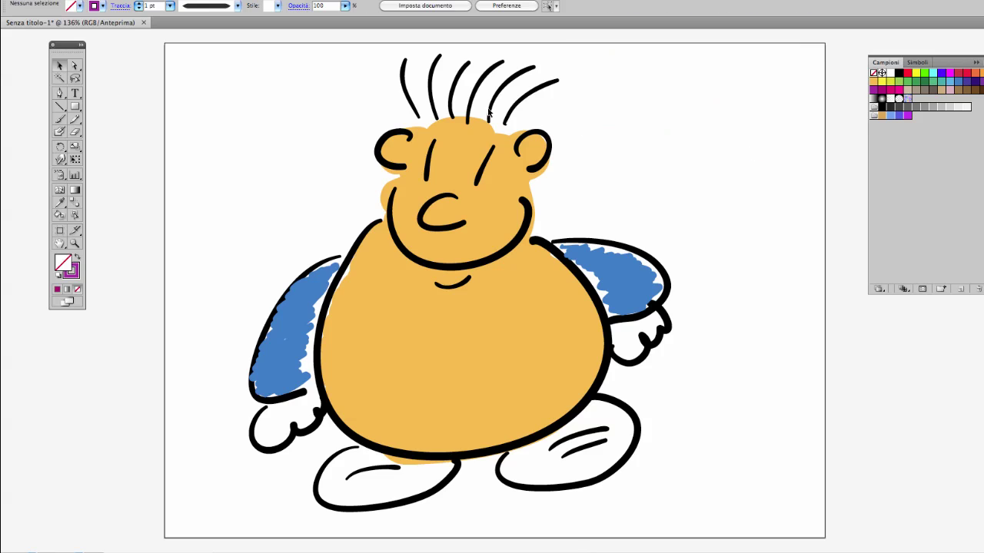
pyautogui.click(60, 119)
pyautogui.moveTo(730, 341); pyautogui.dragTo(735, 382)
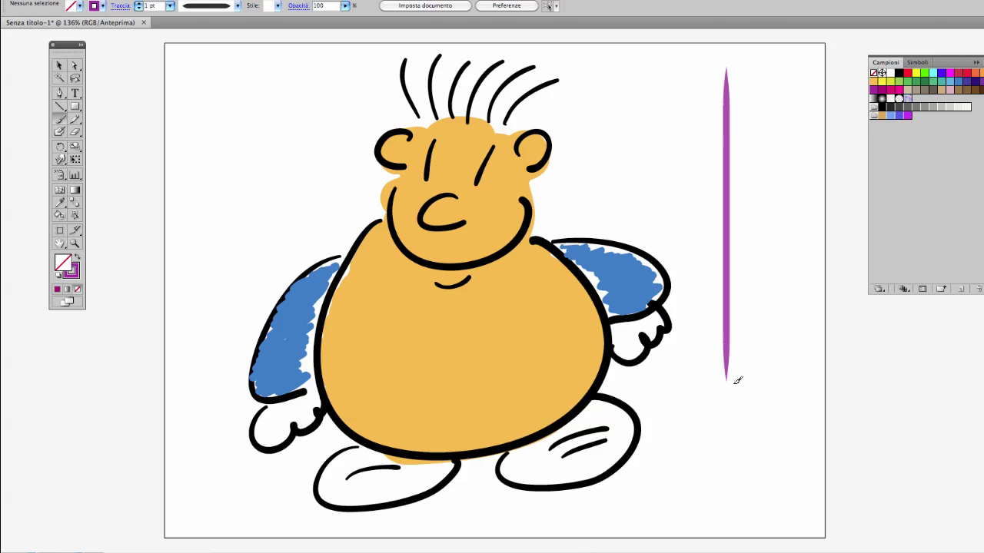
# Erase several horizontal gaps across the line to make it dashed
pyautogui.click(75, 133)
pyautogui.moveTo(737, 119); pyautogui.dragTo(723, 122)
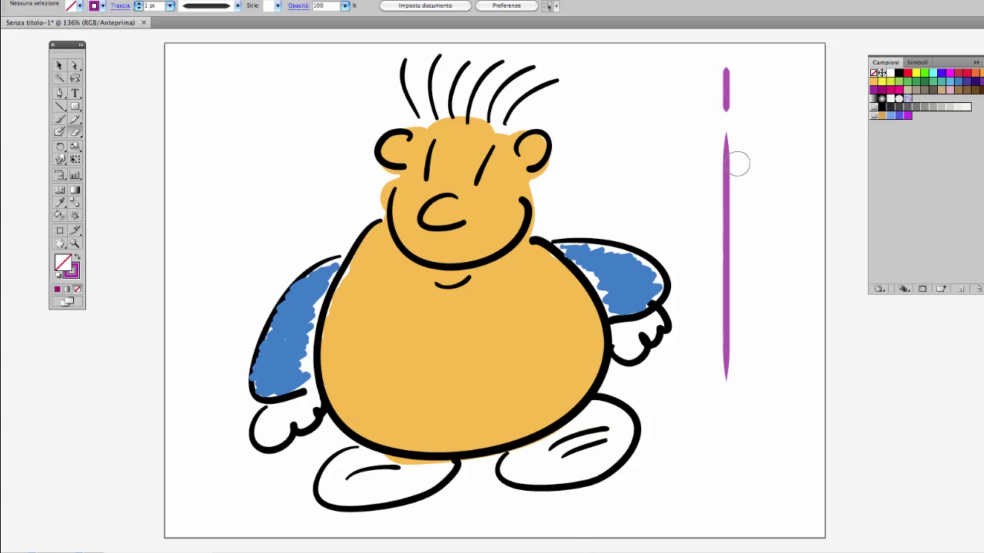
pyautogui.moveTo(740, 163); pyautogui.dragTo(725, 168)
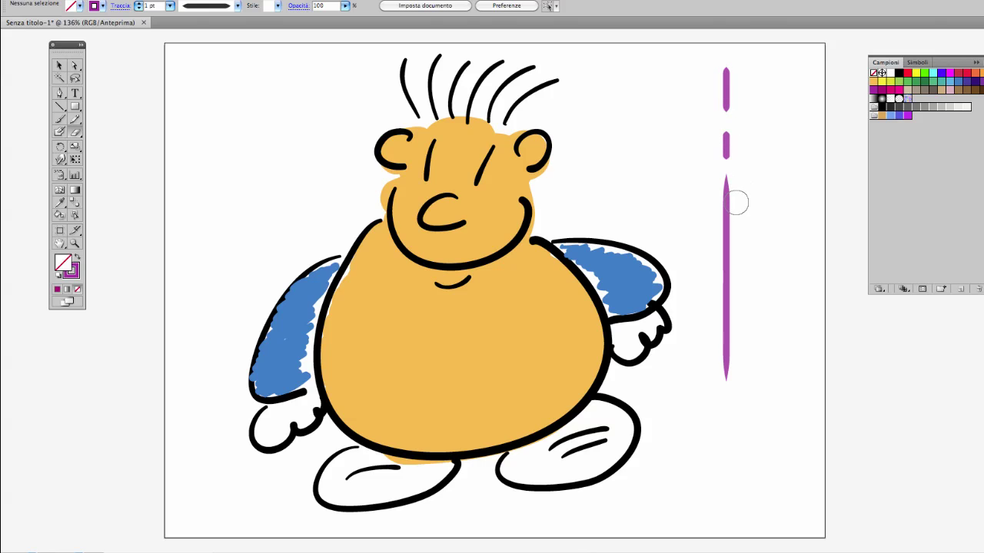
pyautogui.moveTo(737, 202); pyautogui.dragTo(734, 245)
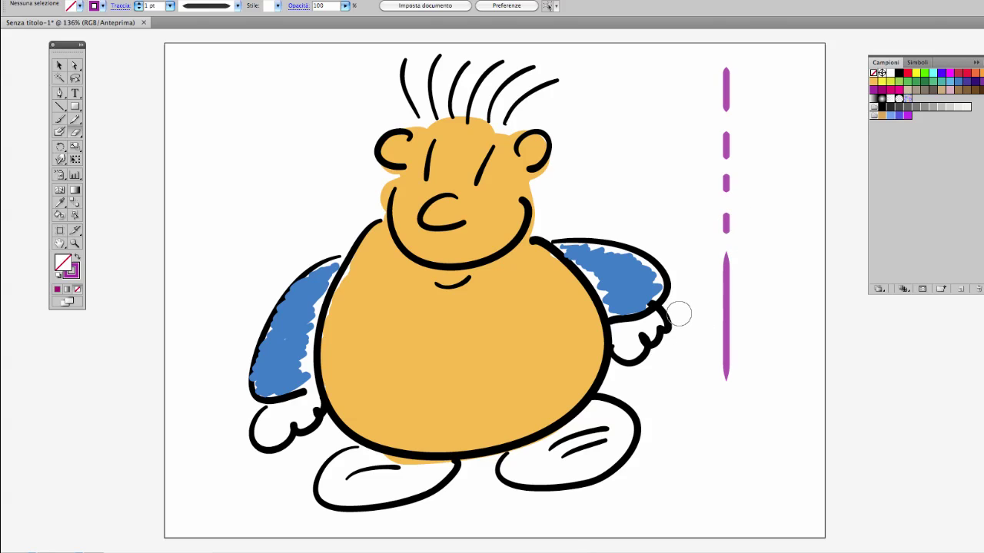
# Select and shift the magenta dashes, then marquee-select all of them and delete them
pyautogui.press('v')
pyautogui.click(730, 289)
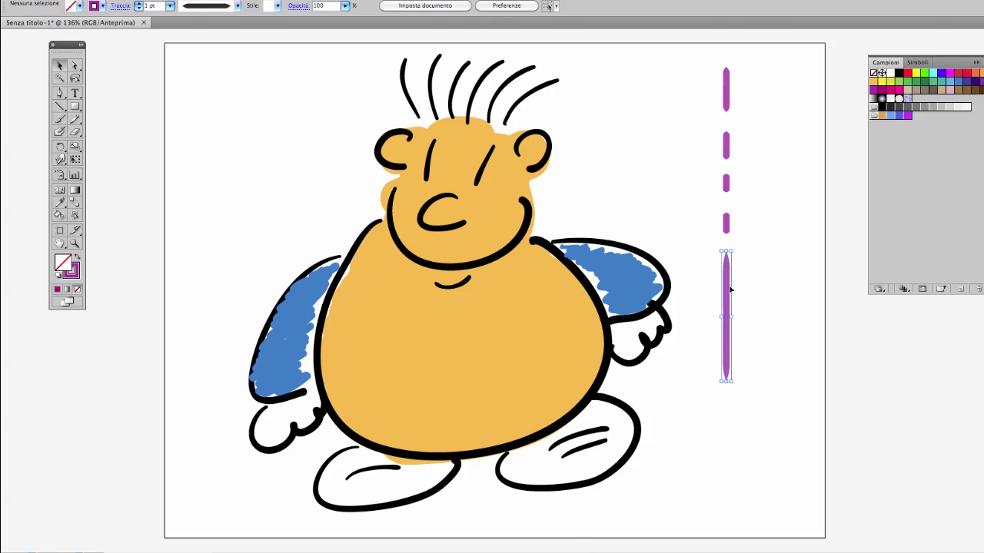
pyautogui.moveTo(727, 223); pyautogui.dragTo(726, 176)
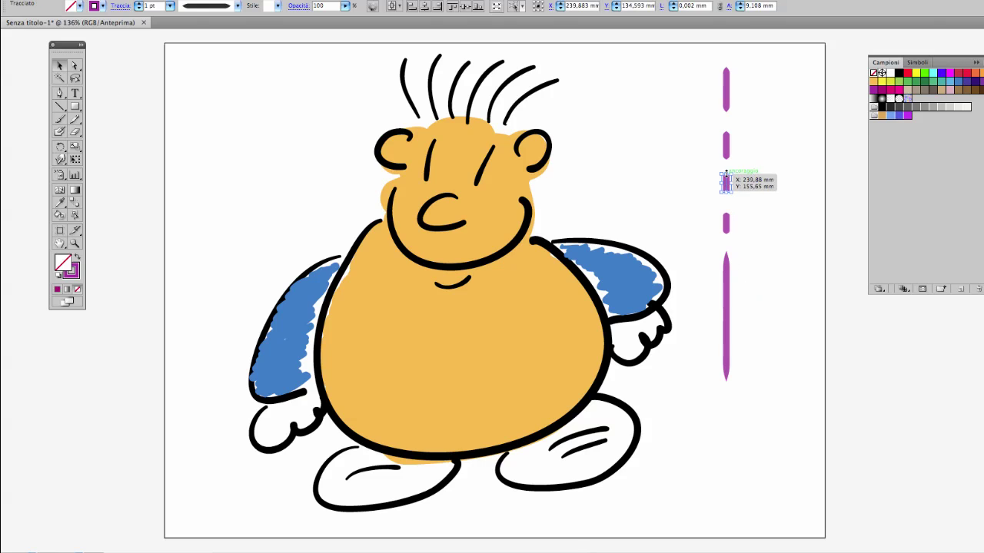
pyautogui.click(727, 144)
pyautogui.click(726, 90)
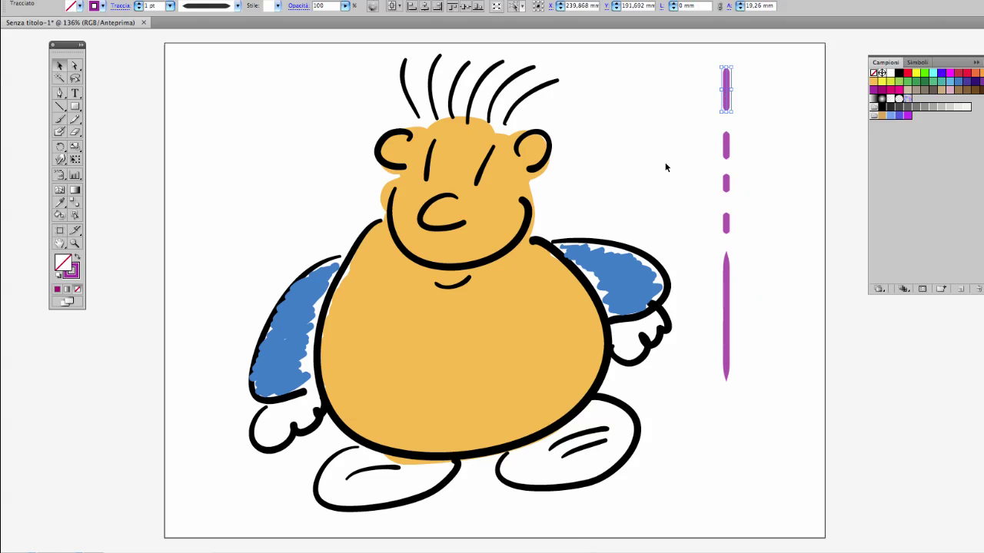
pyautogui.moveTo(694, 80); pyautogui.dragTo(762, 307)
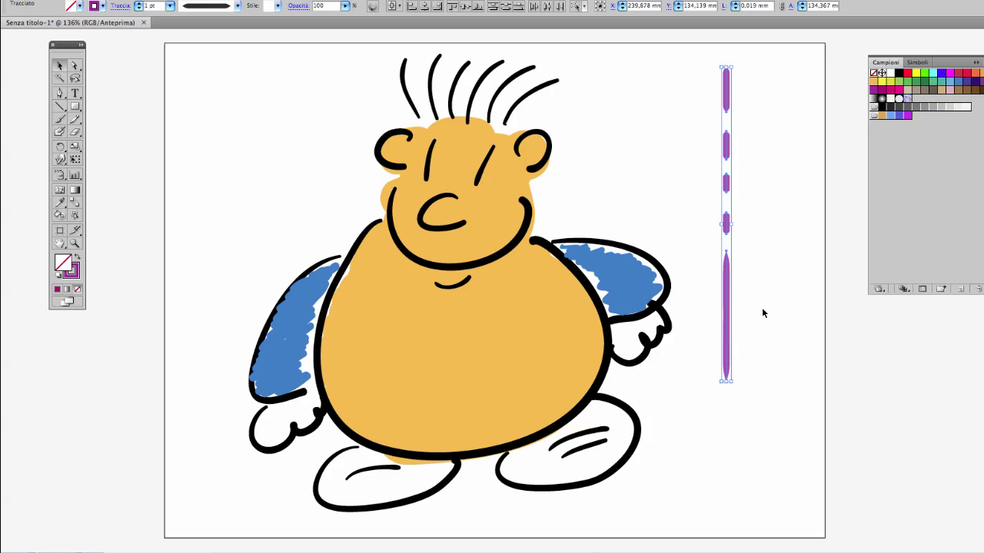
pyautogui.press('Delete')
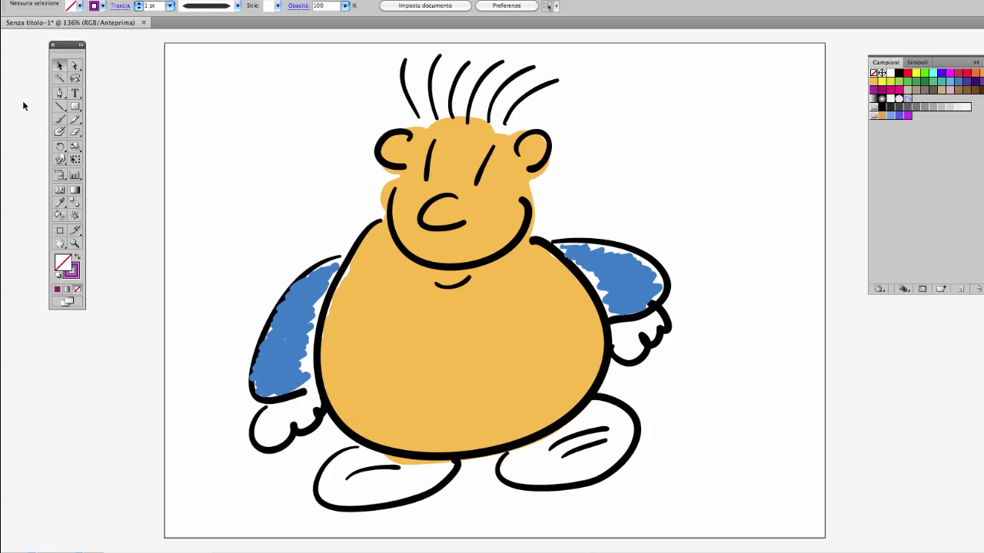
# Paint a purple Blob Brush shape at upper left and erase a notch into its right edge
pyautogui.click(61, 132)
pyautogui.moveTo(265, 74); pyautogui.dragTo(246, 203)
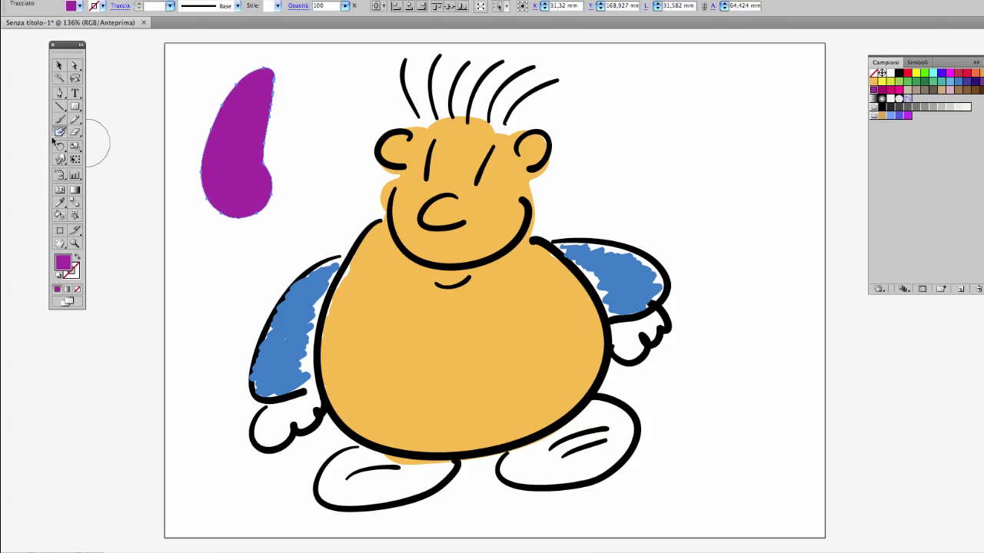
pyautogui.click(75, 132)
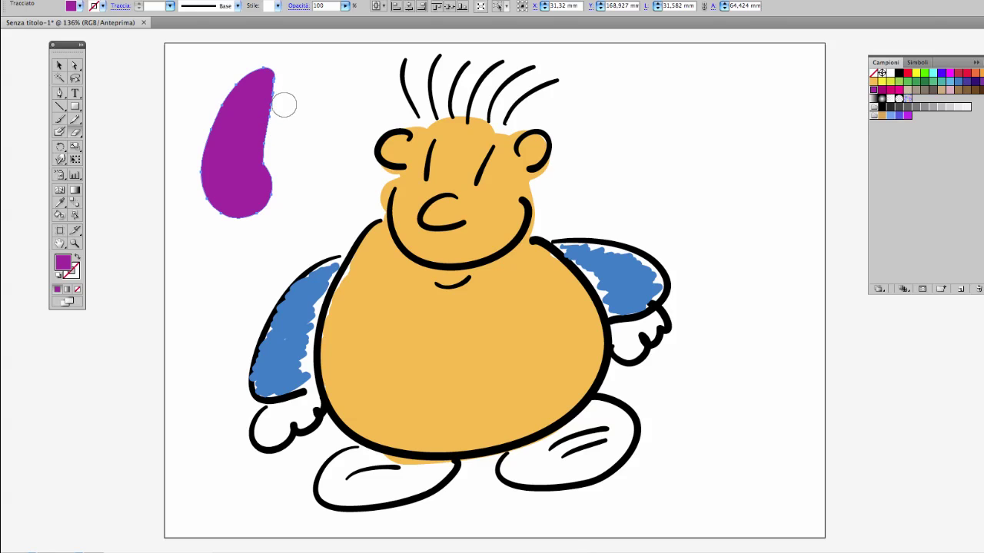
pyautogui.moveTo(283, 105); pyautogui.dragTo(260, 152)
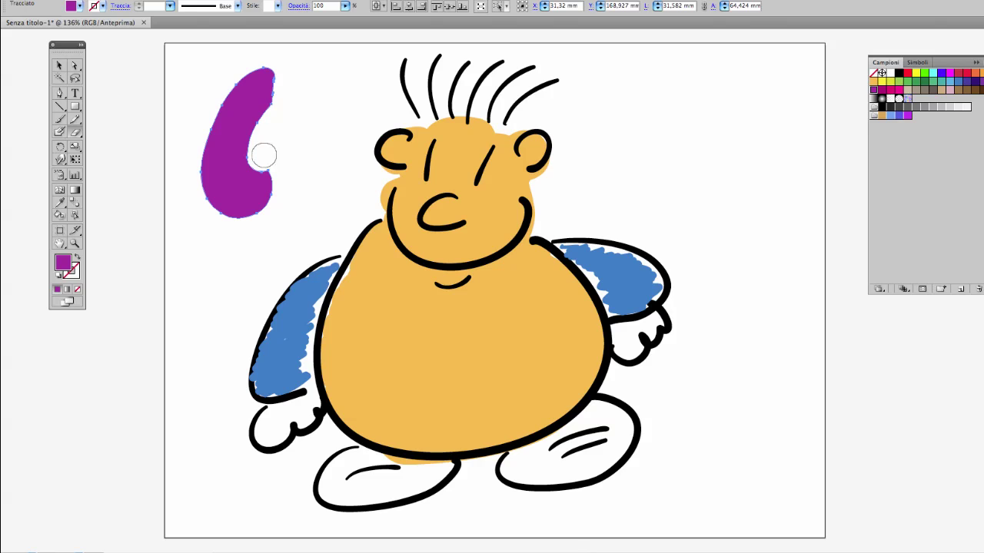
pyautogui.moveTo(265, 163); pyautogui.dragTo(268, 122)
# Trim the purple blob into a hook, undoing a split, then paint a thin vertical magenta stroke at right
pyautogui.moveTo(263, 48)
pyautogui.mouseDown()
pyautogui.moveTo(213, 137)
pyautogui.moveTo(198, 236)
pyautogui.mouseUp()
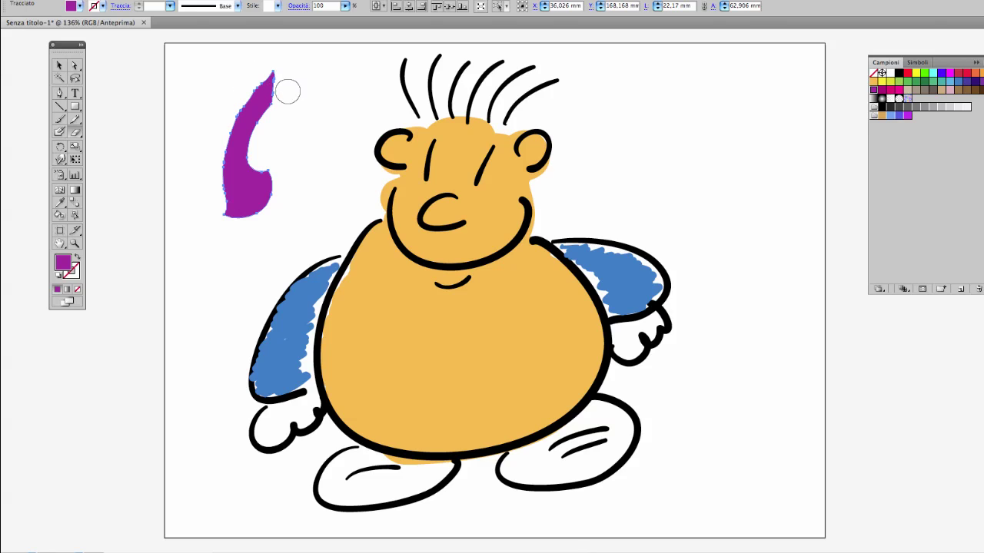
pyautogui.moveTo(288, 92); pyautogui.dragTo(260, 137)
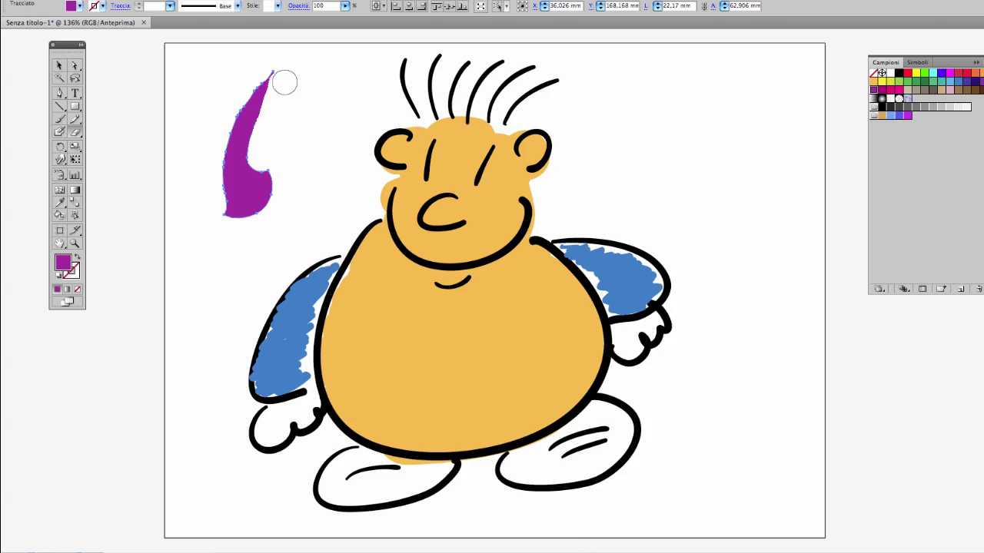
pyautogui.moveTo(285, 83); pyautogui.dragTo(260, 155)
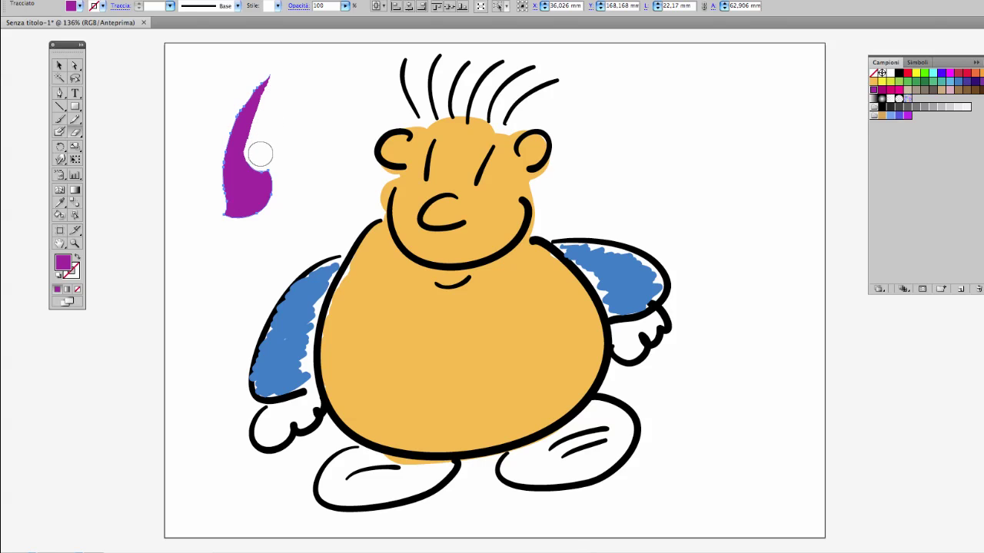
pyautogui.moveTo(284, 92)
pyautogui.mouseDown()
pyautogui.moveTo(259, 153)
pyautogui.moveTo(250, 150)
pyautogui.mouseUp()
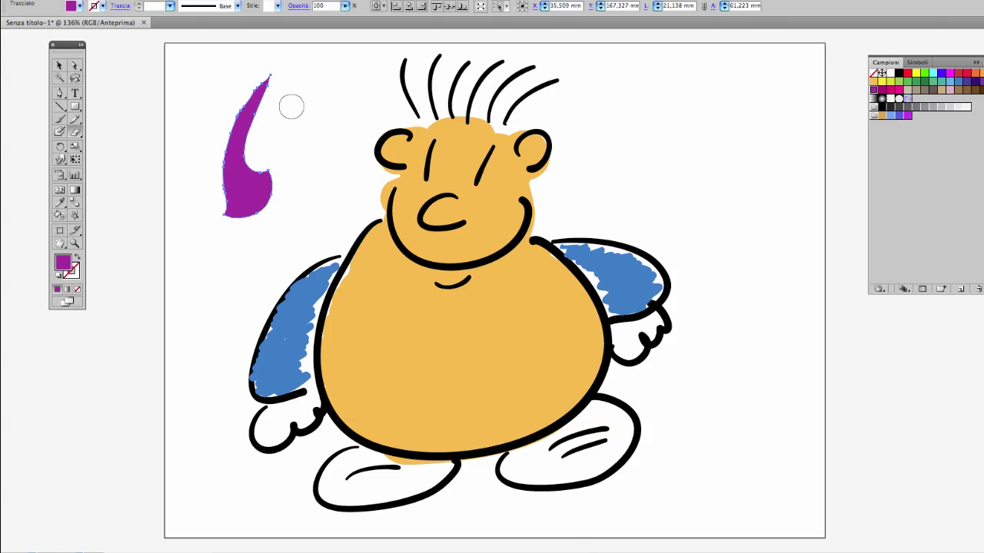
pyautogui.moveTo(294, 110); pyautogui.dragTo(199, 154)
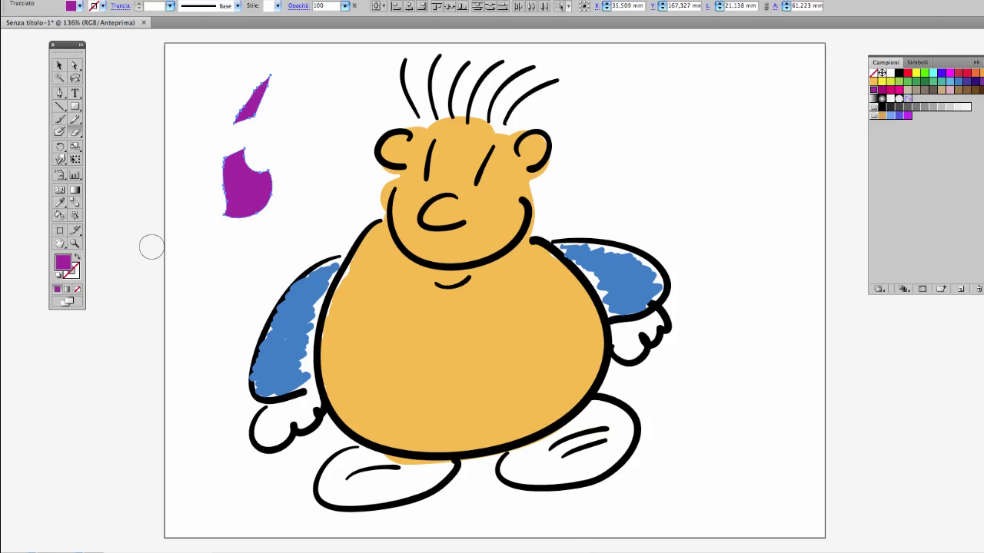
pyautogui.hotkey('ctrl', 'z')
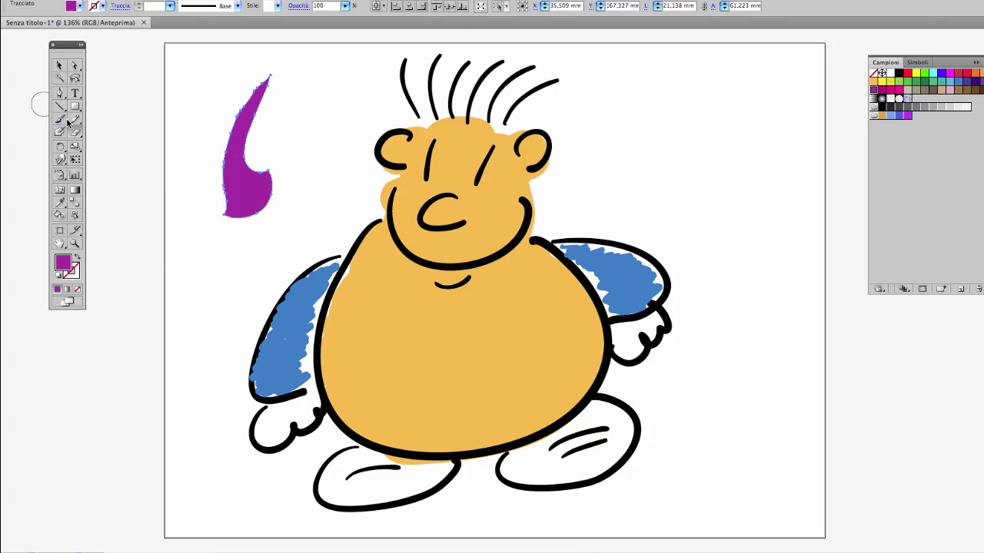
pyautogui.click(66, 120)
pyautogui.moveTo(733, 313); pyautogui.dragTo(733, 323)
# Erase three gaps along the vertical purple line to break it into dashes
pyautogui.click(75, 133)
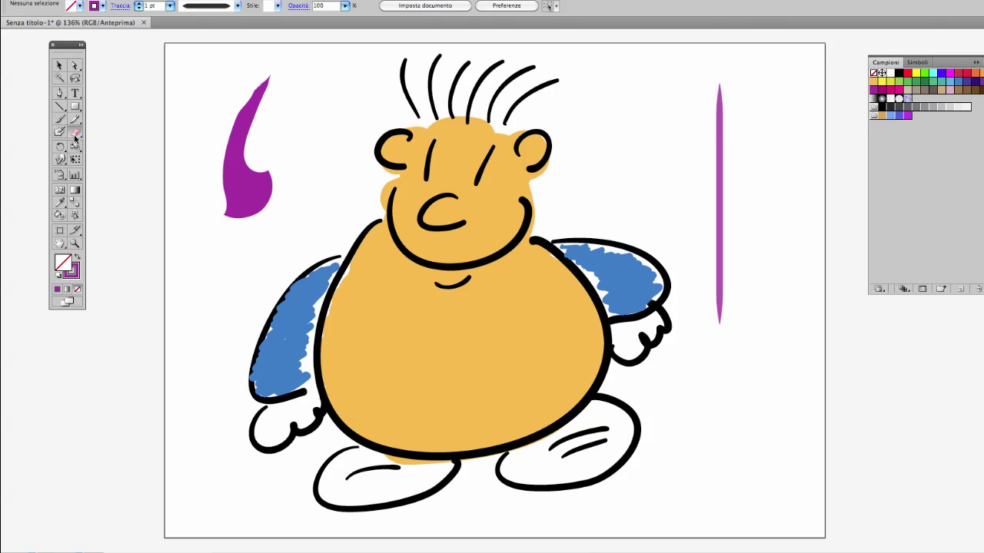
pyautogui.moveTo(742, 131); pyautogui.dragTo(713, 147)
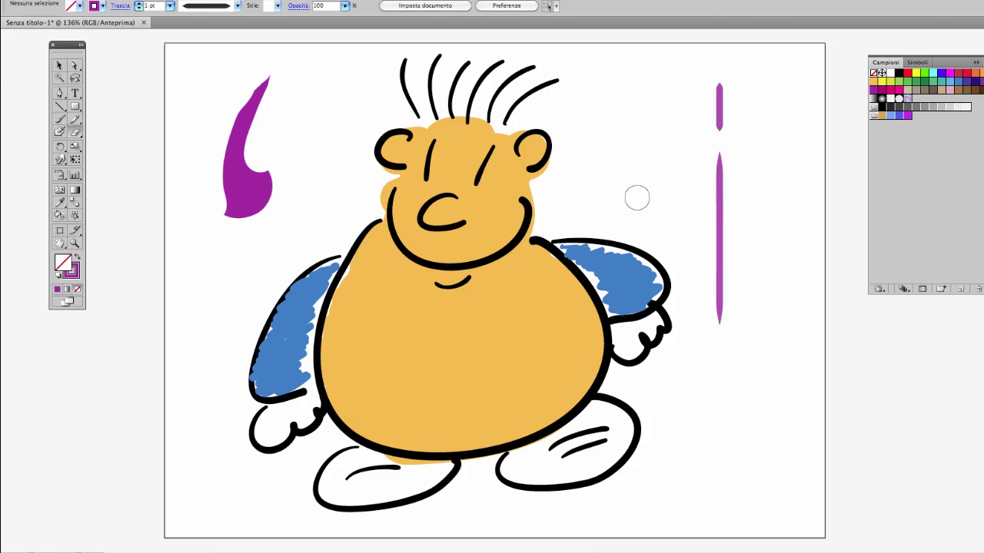
pyautogui.moveTo(720, 189); pyautogui.dragTo(723, 201)
pyautogui.moveTo(750, 240); pyautogui.dragTo(702, 244)
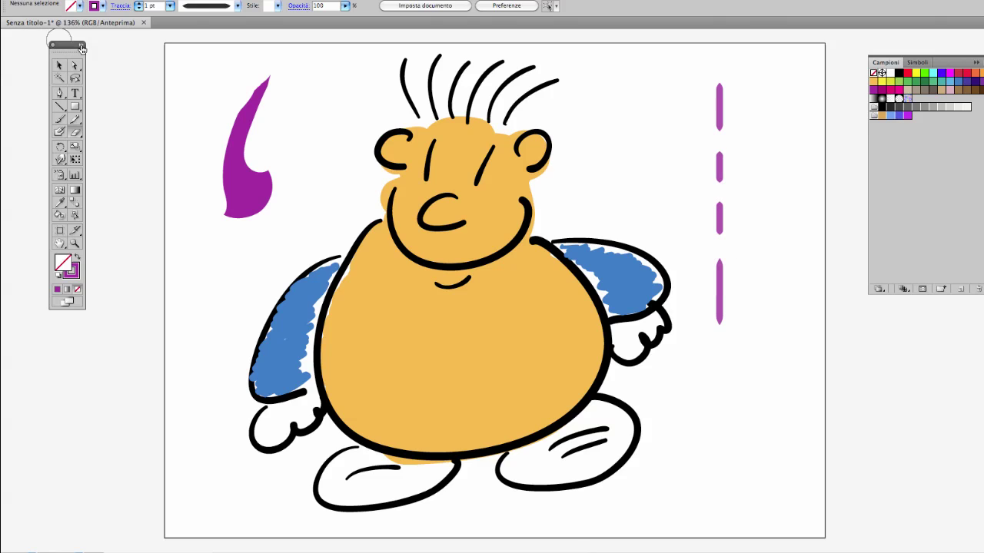
# Delete the purple dashes and the purple hook shape, leaving only the character
pyautogui.click(59, 65)
pyautogui.moveTo(672, 71)
pyautogui.mouseDown()
pyautogui.moveTo(771, 303)
pyautogui.moveTo(802, 334)
pyautogui.moveTo(721, 245)
pyautogui.moveTo(703, 83)
pyautogui.mouseUp()
pyautogui.click(773, 299)
pyautogui.press('Delete')
pyautogui.moveTo(199, 80); pyautogui.dragTo(244, 170)
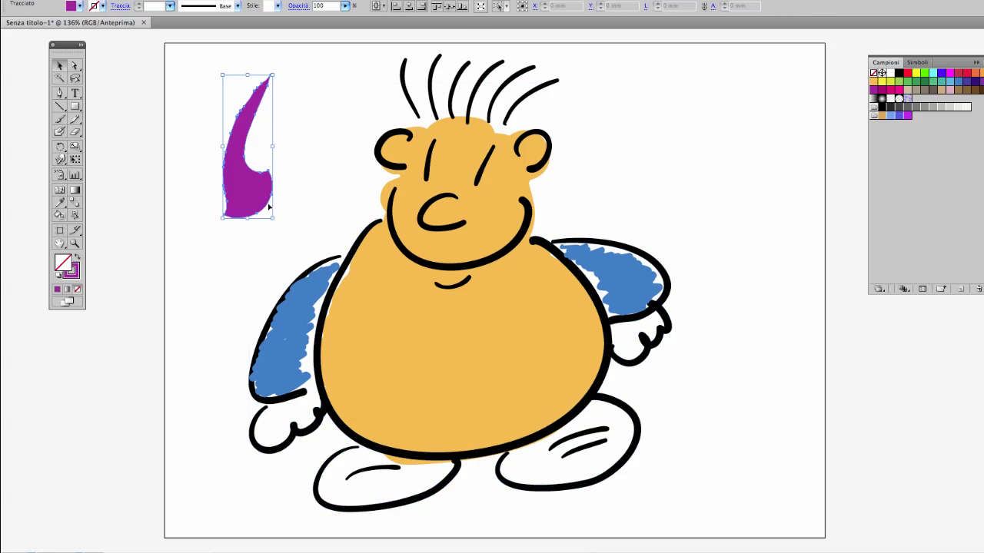
pyautogui.press('Delete')
pyautogui.click(61, 131)
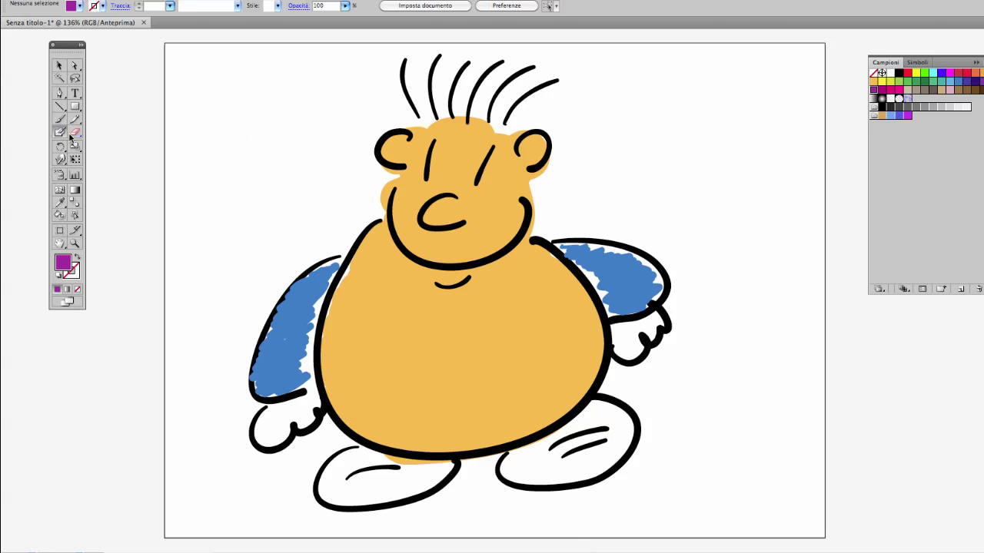
# Set a light grey-beige fill and blob-paint over the left and right feet
pyautogui.click(82, 6)
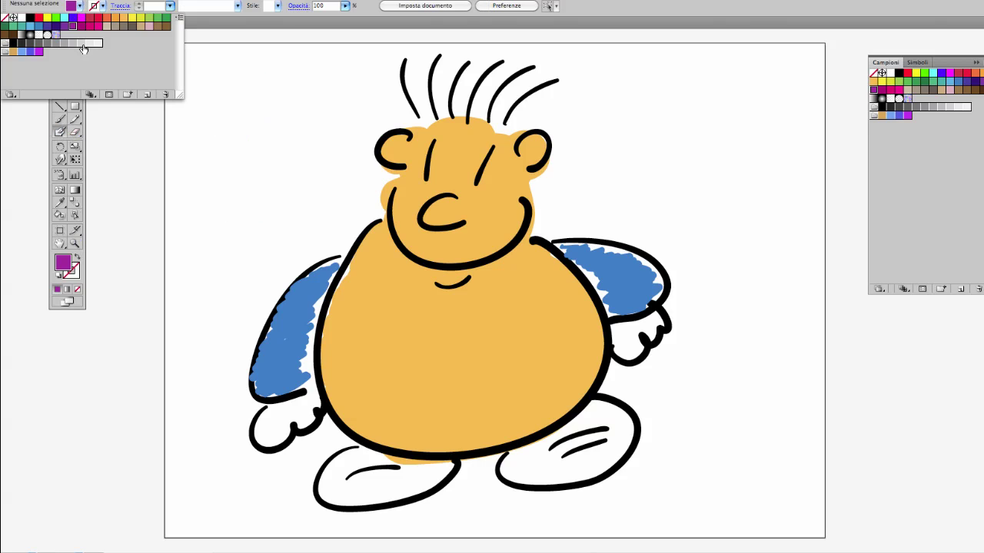
pyautogui.click(157, 27)
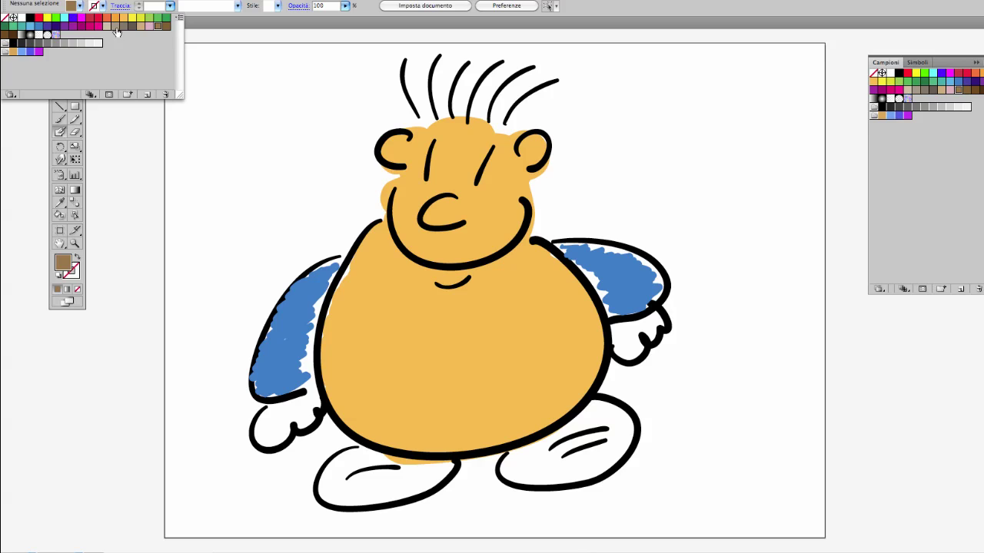
pyautogui.click(113, 27)
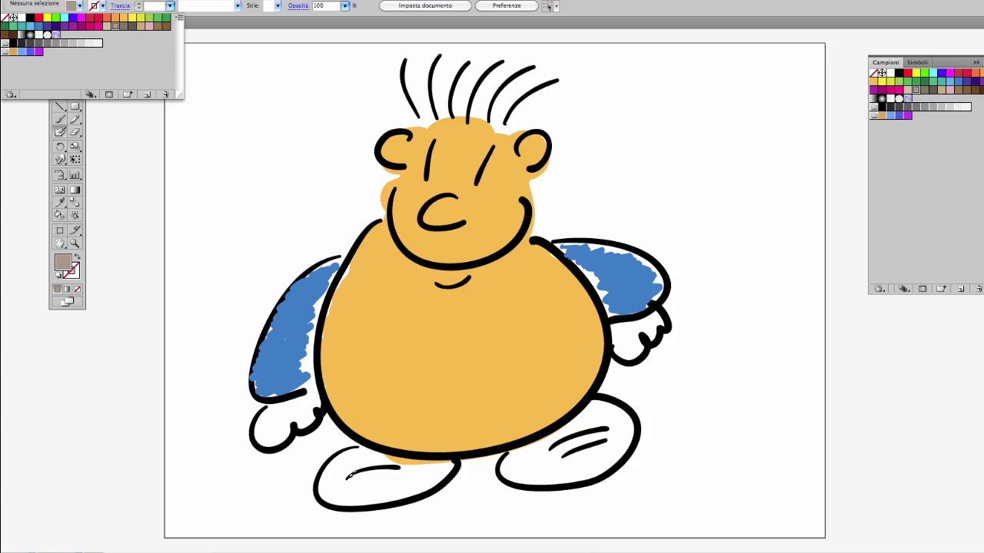
pyautogui.moveTo(344, 467); pyautogui.dragTo(430, 469)
pyautogui.moveTo(573, 427)
pyautogui.mouseDown()
pyautogui.moveTo(538, 473)
pyautogui.moveTo(607, 415)
pyautogui.moveTo(545, 465)
pyautogui.moveTo(374, 472)
pyautogui.moveTo(334, 490)
pyautogui.mouseUp()
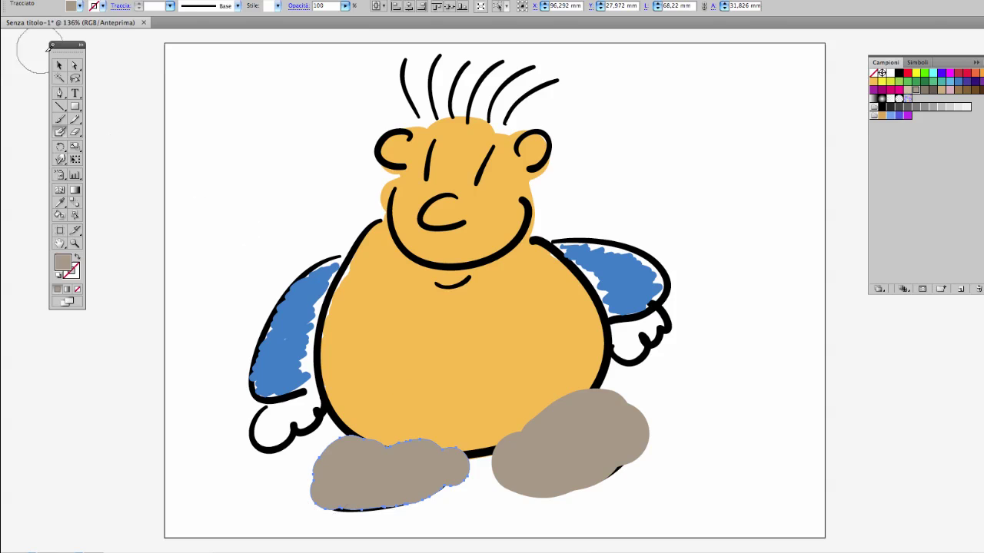
pyautogui.click(60, 66)
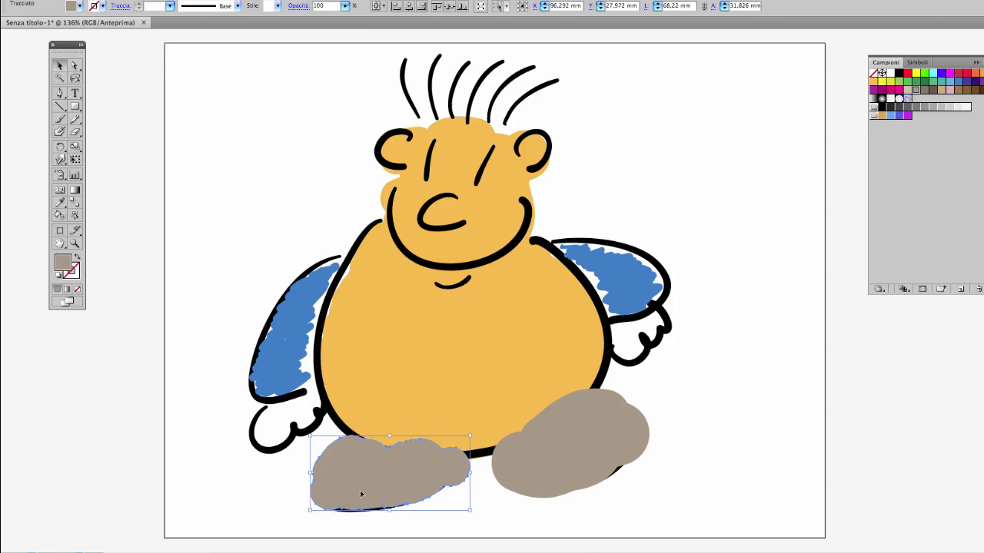
pyautogui.hotkey('ctrl', 'shift', 'b')
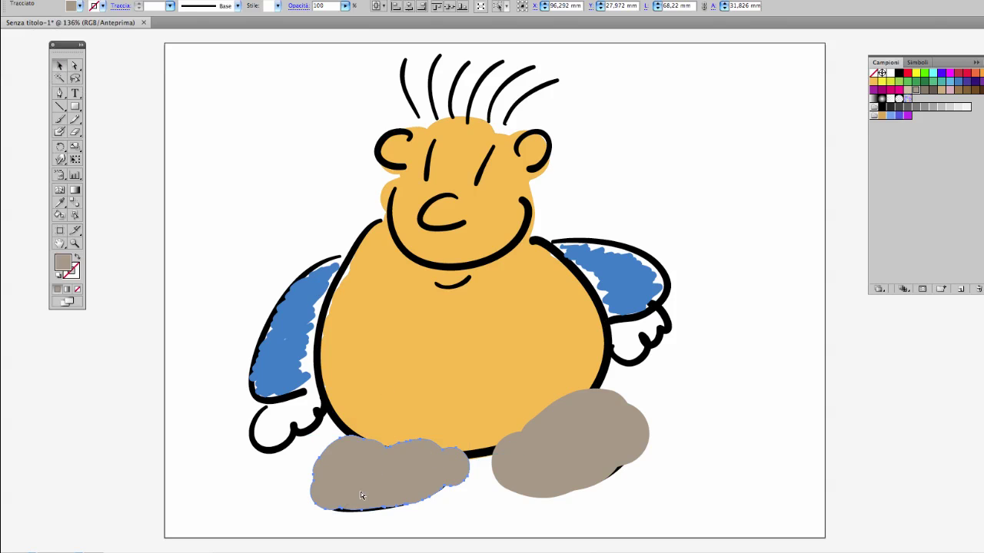
# Send the left shoe's grey fill behind its outline and erase the overflow on its side and top
pyautogui.hotkey('ctrl', 'shift', 'b')
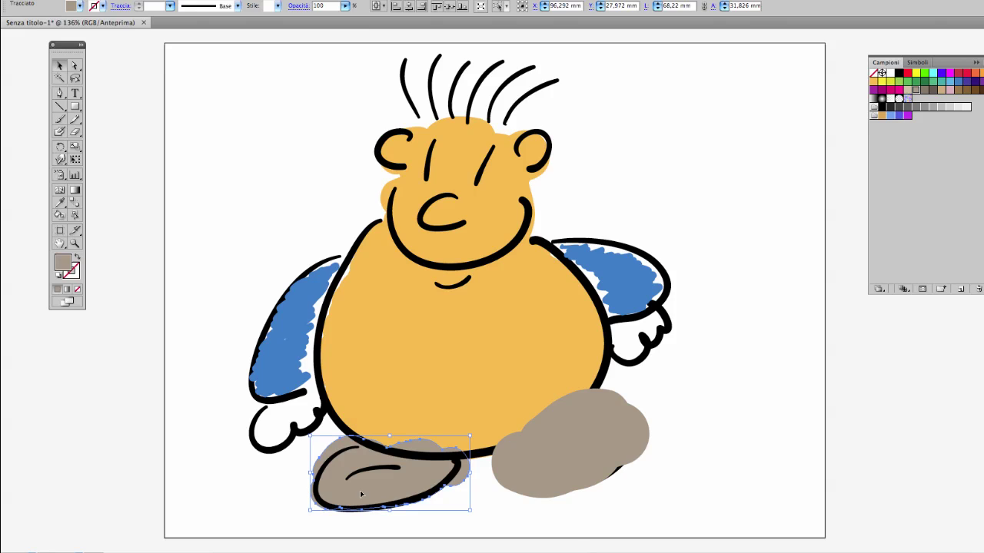
pyautogui.click(75, 133)
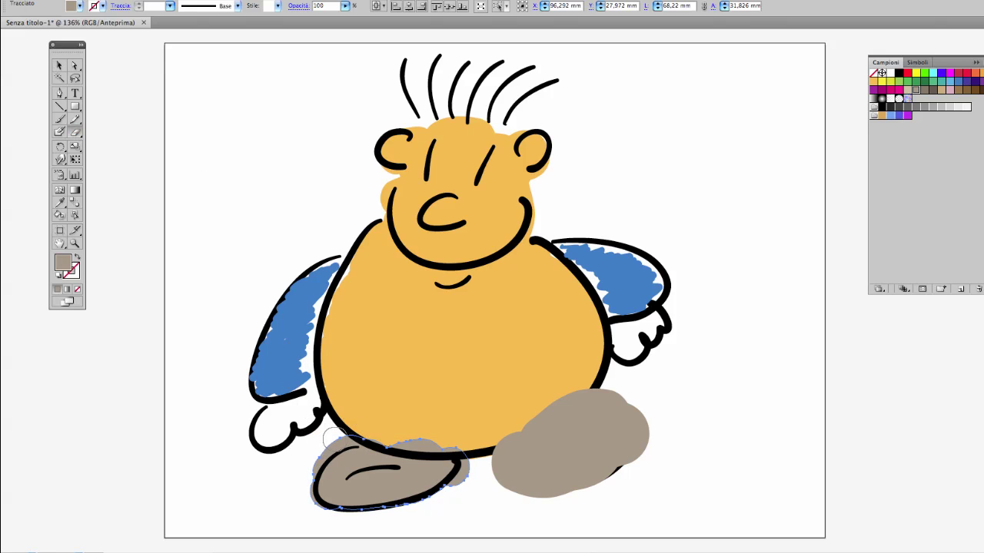
pyautogui.moveTo(333, 438)
pyautogui.mouseDown()
pyautogui.moveTo(306, 495)
pyautogui.moveTo(329, 520)
pyautogui.moveTo(389, 510)
pyautogui.moveTo(454, 481)
pyautogui.moveTo(469, 449)
pyautogui.mouseUp()
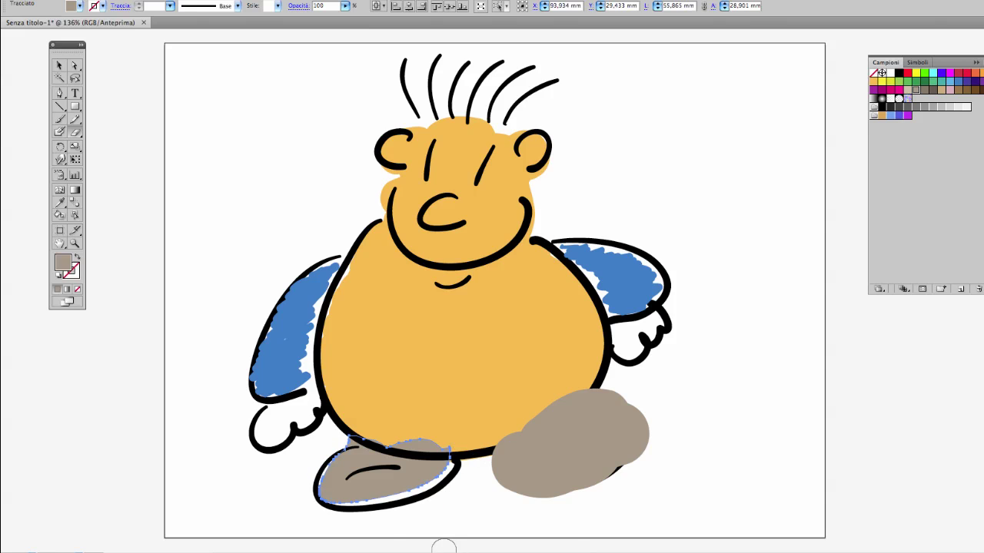
pyautogui.moveTo(375, 431)
pyautogui.mouseDown()
pyautogui.moveTo(463, 442)
pyautogui.moveTo(372, 427)
pyautogui.mouseUp()
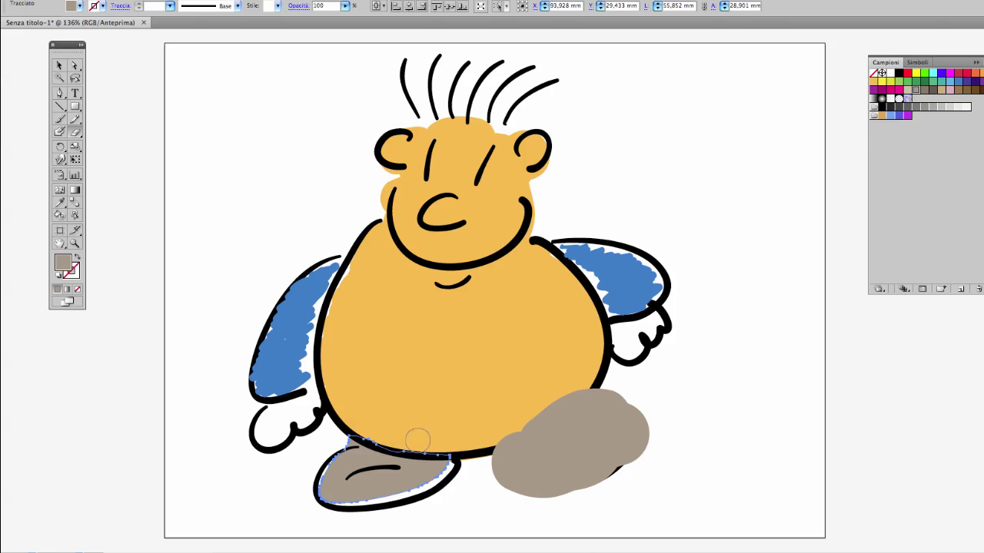
pyautogui.click(59, 66)
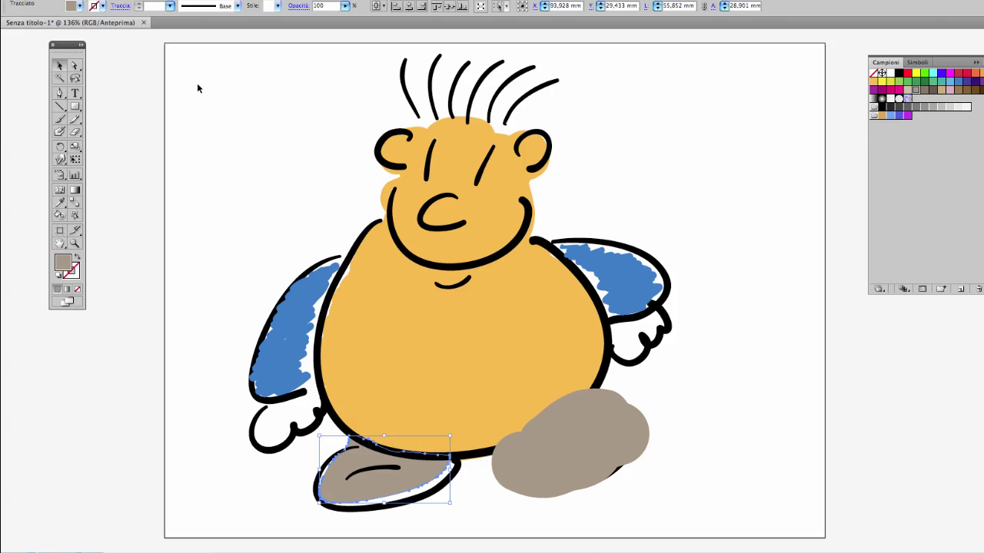
pyautogui.click(197, 83)
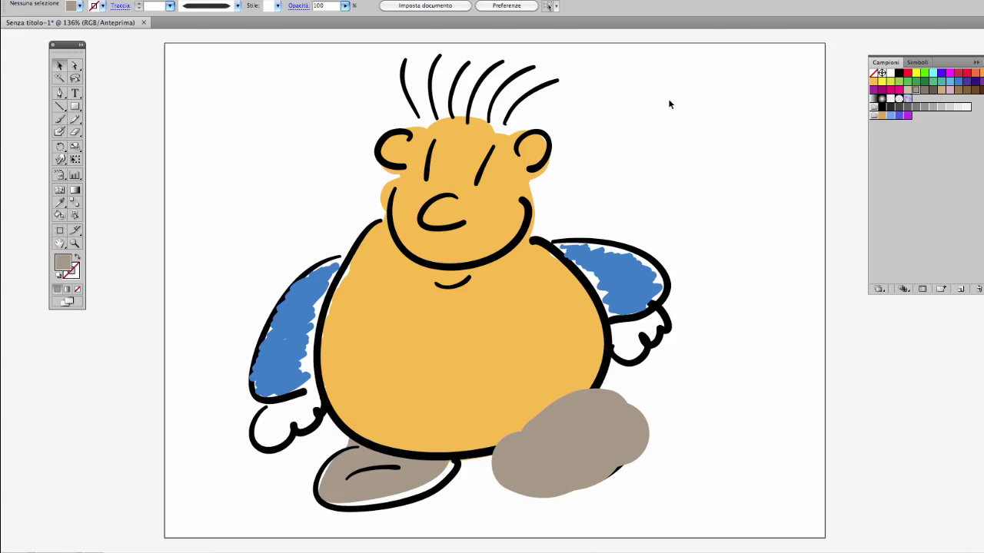
# Send the right shoe's grey fill backward and erase overflow along its top and beside the body
pyautogui.click(590, 454)
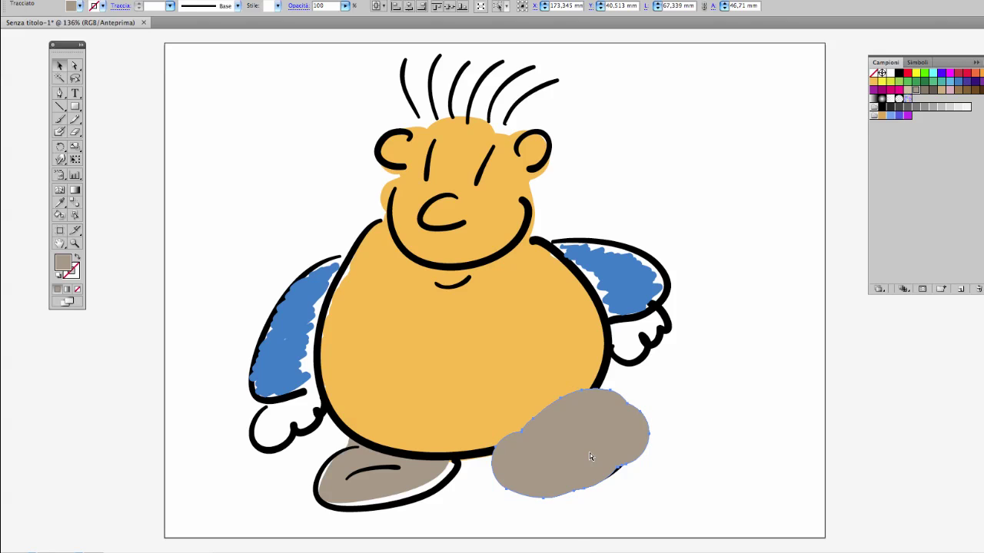
pyautogui.hotkey('ctrl', '[')
pyautogui.hotkey('ctrl', '[')
pyautogui.hotkey('ctrl', '[')
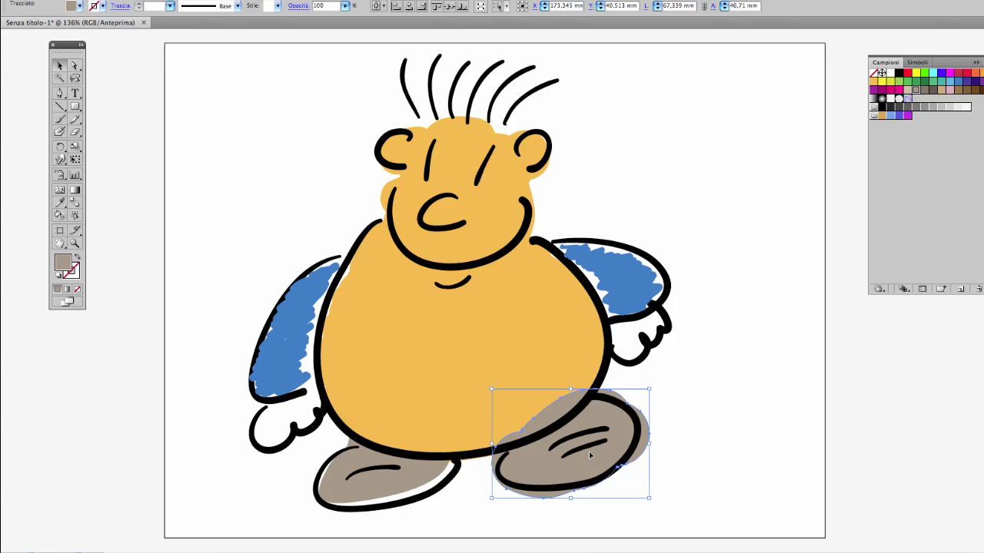
pyautogui.click(76, 131)
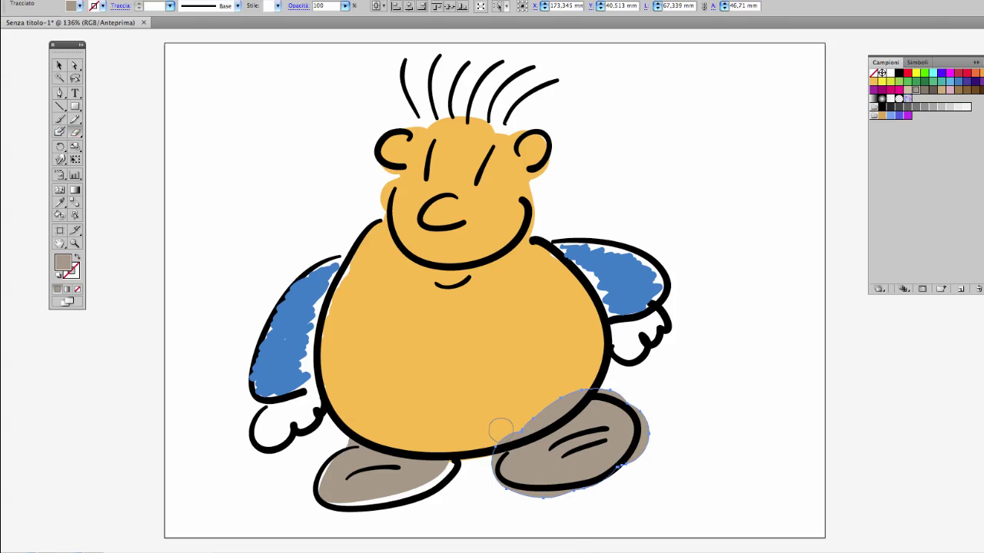
pyautogui.moveTo(499, 433); pyautogui.dragTo(588, 381)
pyautogui.moveTo(497, 447)
pyautogui.mouseDown()
pyautogui.moveTo(543, 500)
pyautogui.moveTo(575, 494)
pyautogui.moveTo(615, 481)
pyautogui.moveTo(646, 452)
pyautogui.moveTo(638, 387)
pyautogui.moveTo(645, 407)
pyautogui.mouseUp()
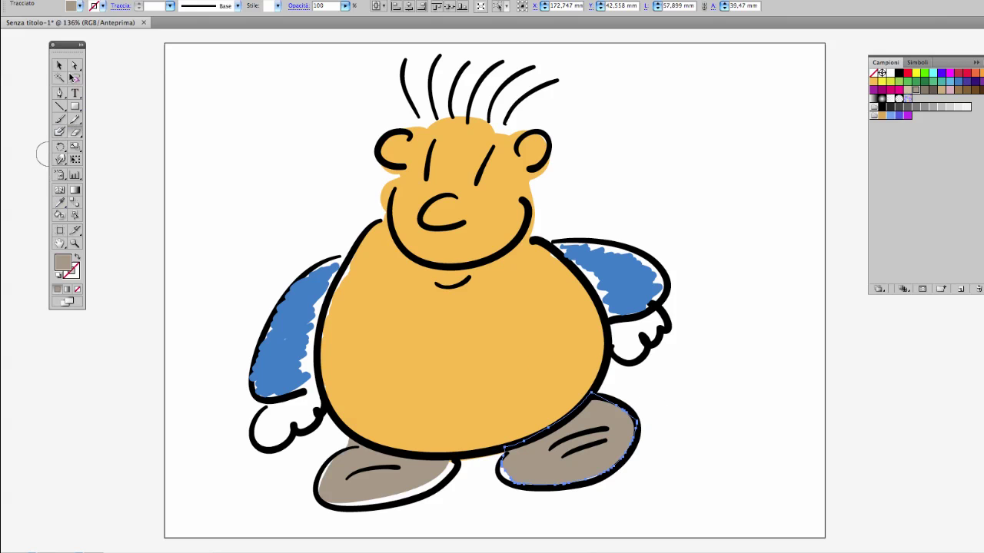
pyautogui.click(59, 66)
pyautogui.click(239, 123)
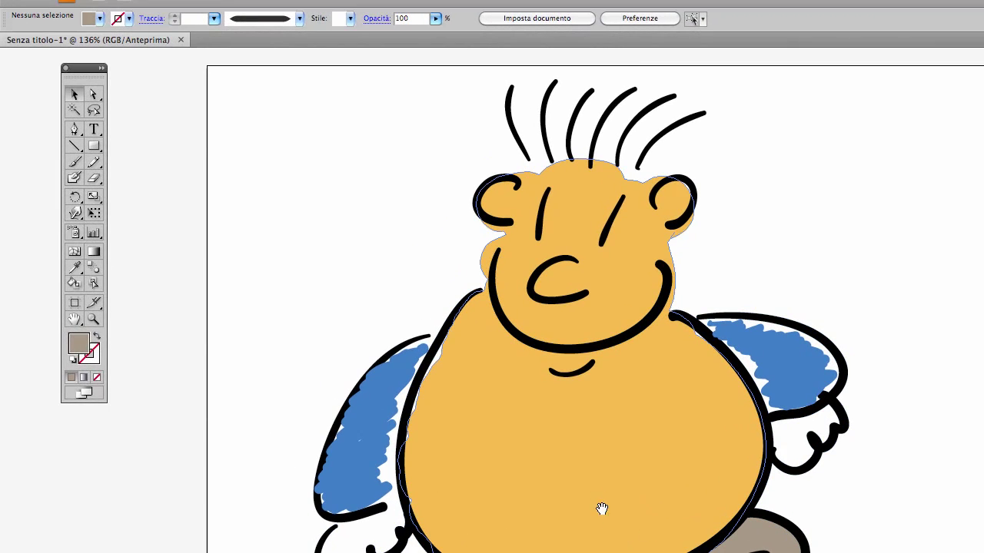
# Set the Eraser options to 14 pt diameter, 95° angle and 27% roundness
pyautogui.moveTo(602, 509); pyautogui.dragTo(611, 475)
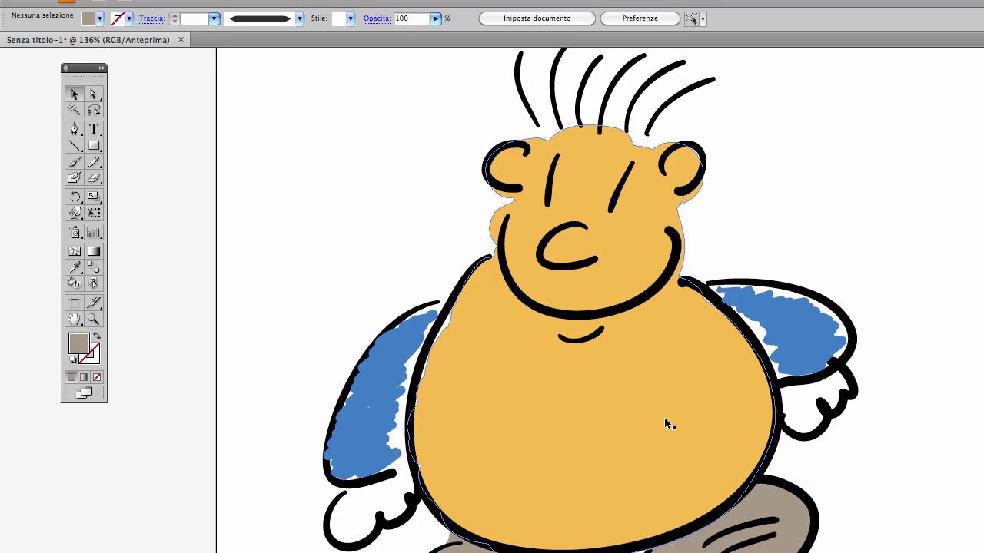
pyautogui.moveTo(661, 423); pyautogui.dragTo(653, 469)
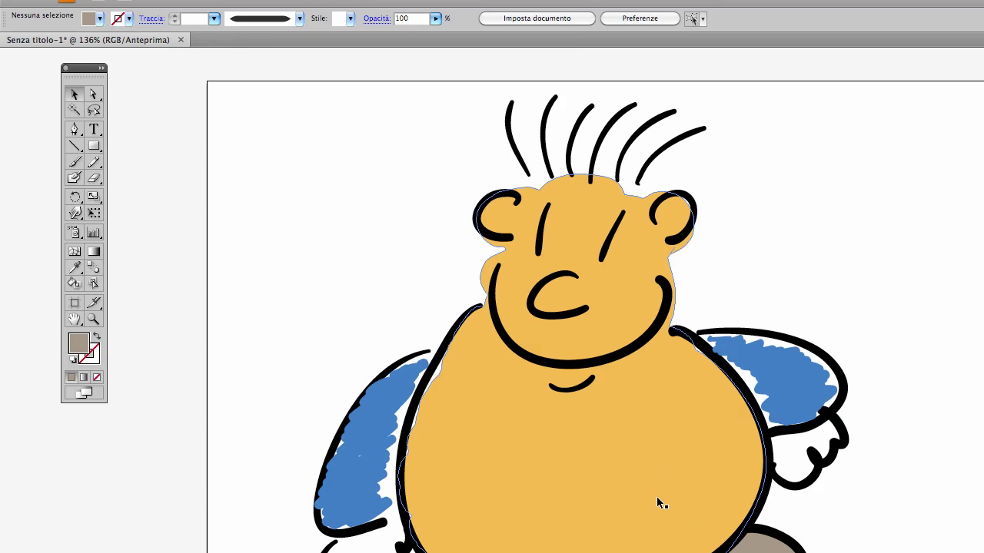
pyautogui.click(154, 310)
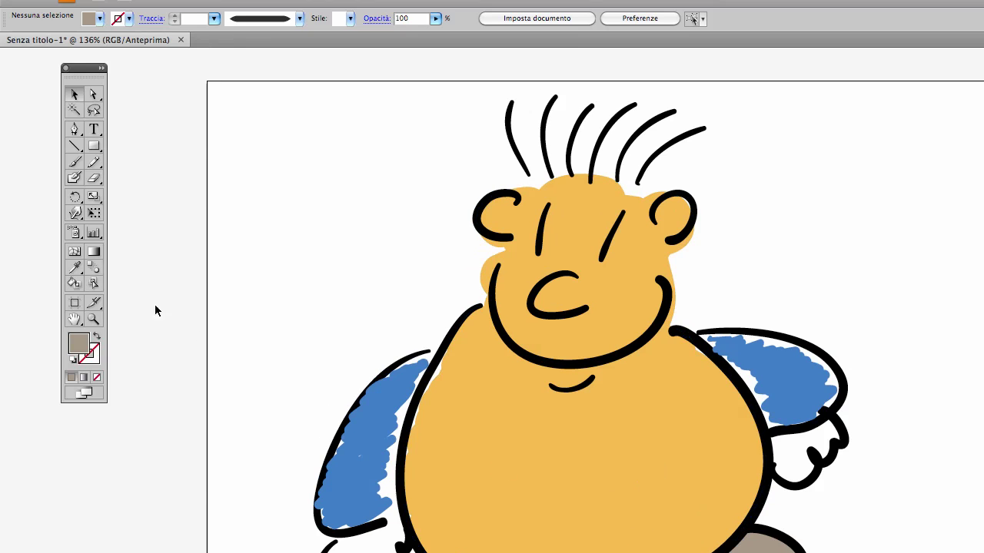
pyautogui.click(93, 179)
pyautogui.doubleClick(93, 179)
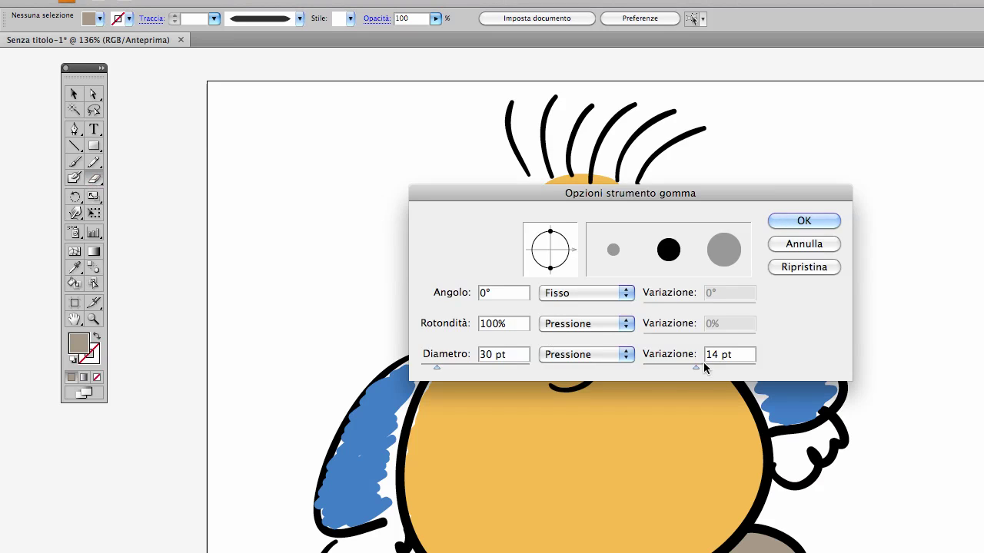
pyautogui.moveTo(436, 366); pyautogui.dragTo(433, 367)
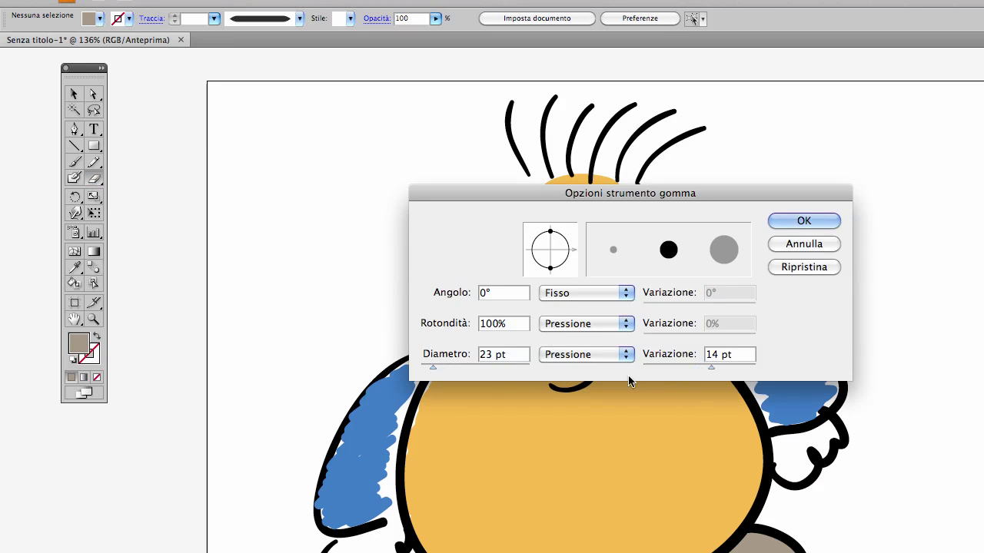
pyautogui.click(710, 366)
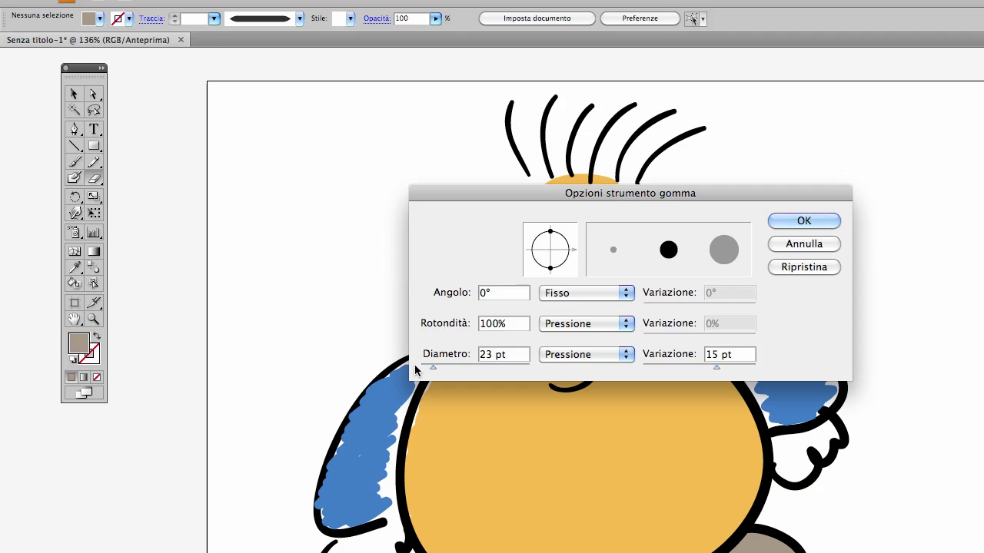
pyautogui.moveTo(435, 371); pyautogui.dragTo(428, 369)
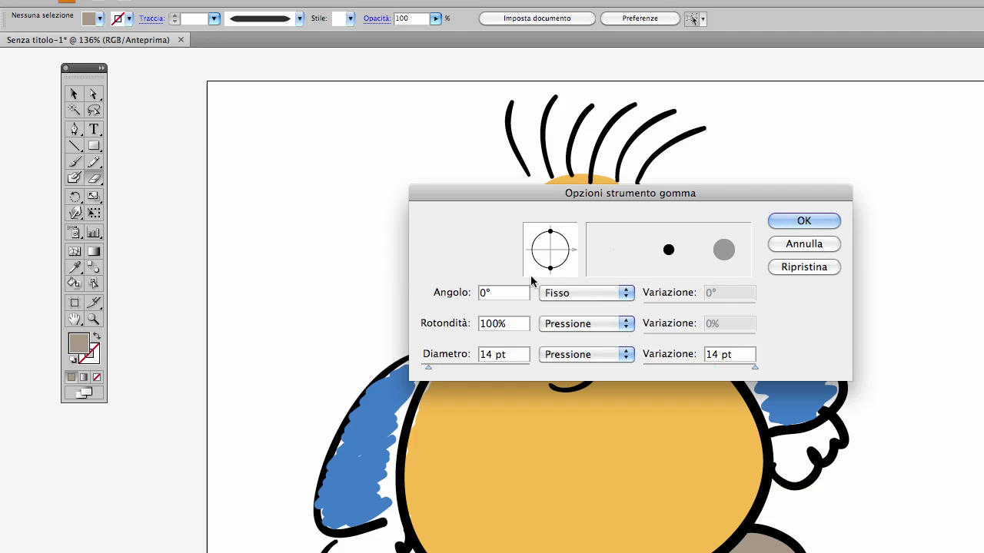
pyautogui.moveTo(550, 267); pyautogui.dragTo(557, 254)
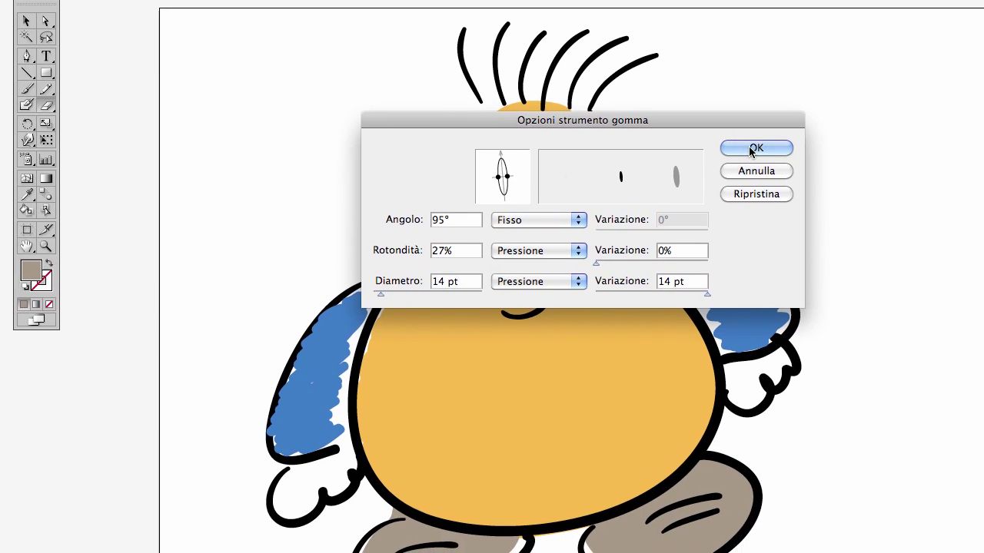
pyautogui.click(752, 183)
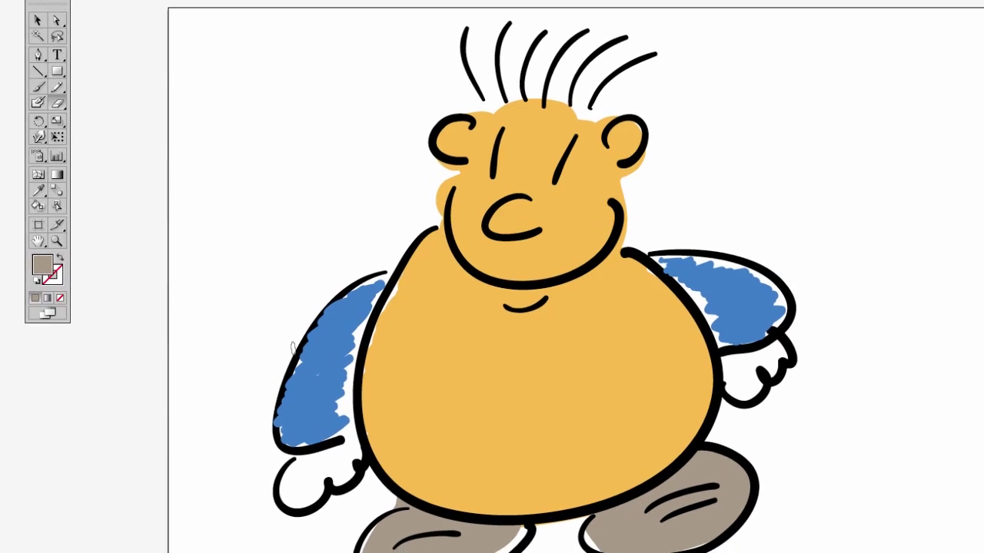
# Erase the blue fill along the left arm's outer outline and upper edge
pyautogui.moveTo(292, 392); pyautogui.dragTo(303, 347)
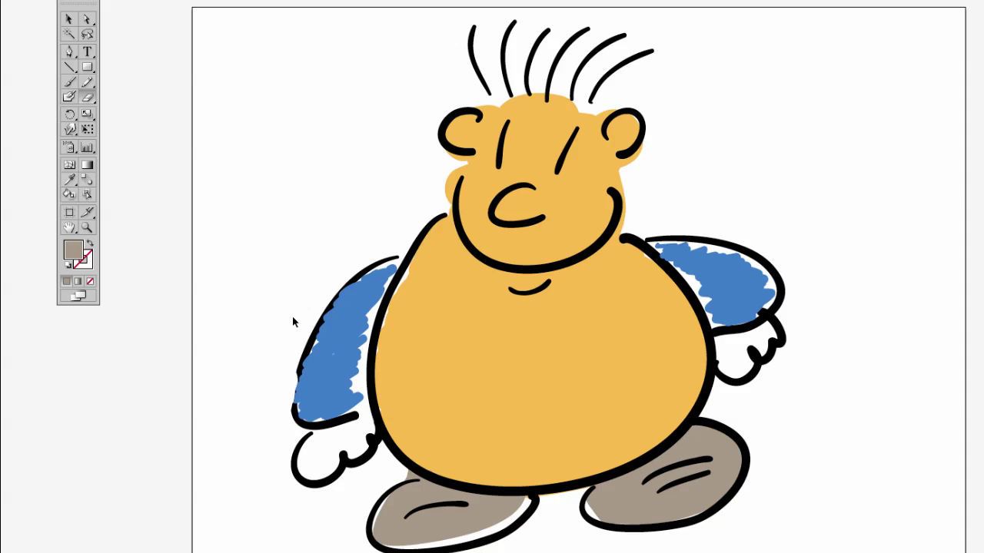
pyautogui.hotkey('ctrl', 'z')
pyautogui.press('v')
pyautogui.click(337, 378)
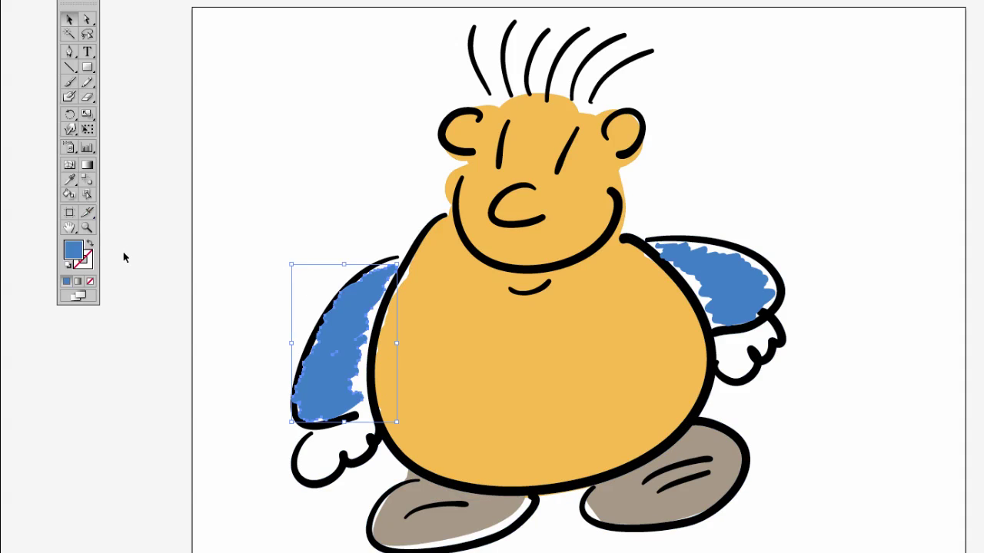
pyautogui.click(197, 230)
pyautogui.hotkey('shift', 'e')
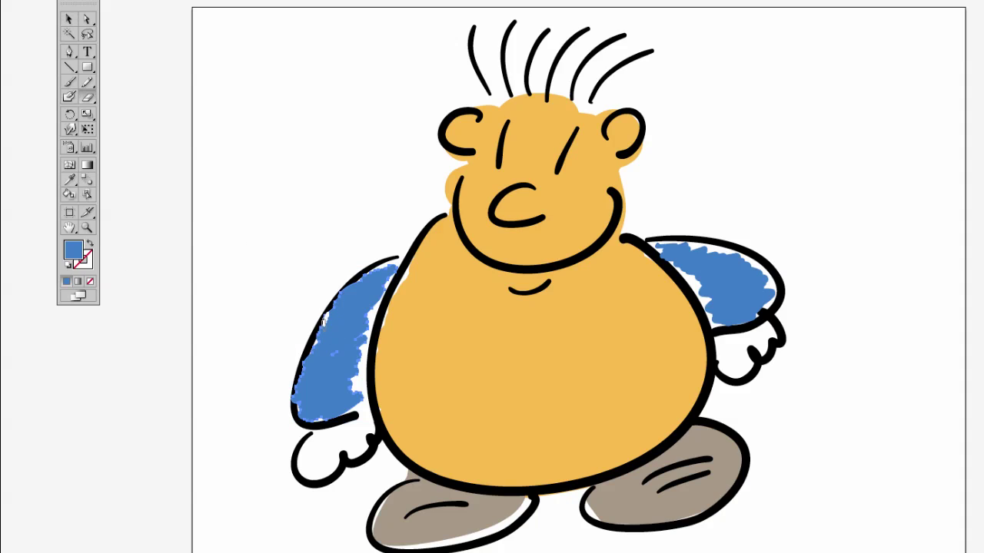
pyautogui.moveTo(321, 318); pyautogui.dragTo(293, 423)
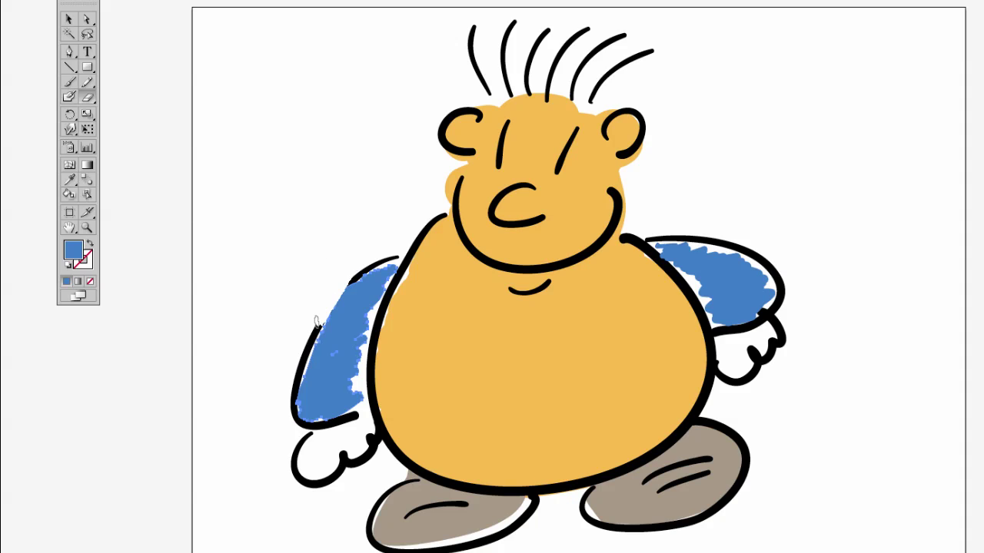
pyautogui.moveTo(343, 289); pyautogui.dragTo(385, 261)
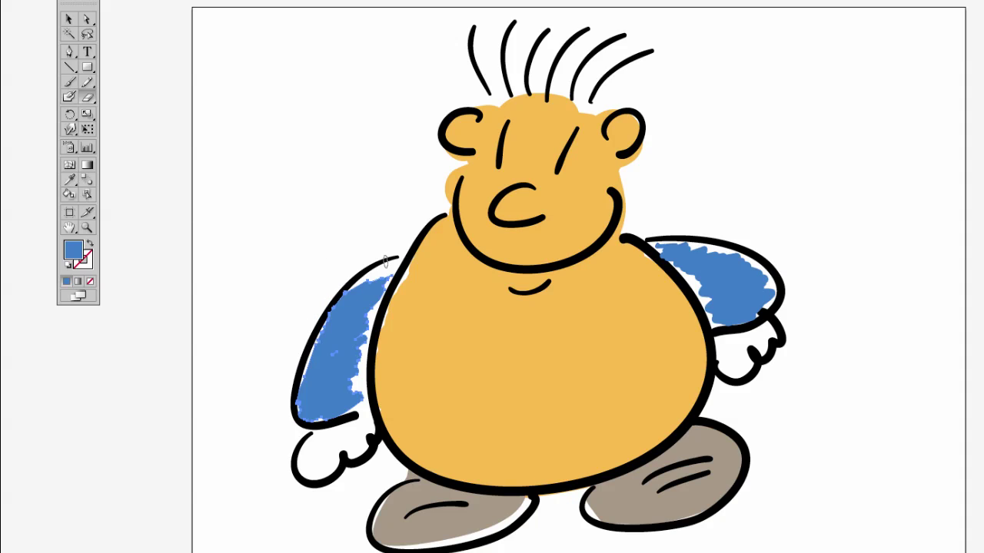
# Stretch the left sleeve's blue fill up from its corner to meet the arm outline
pyautogui.click(68, 19)
pyautogui.click(342, 331)
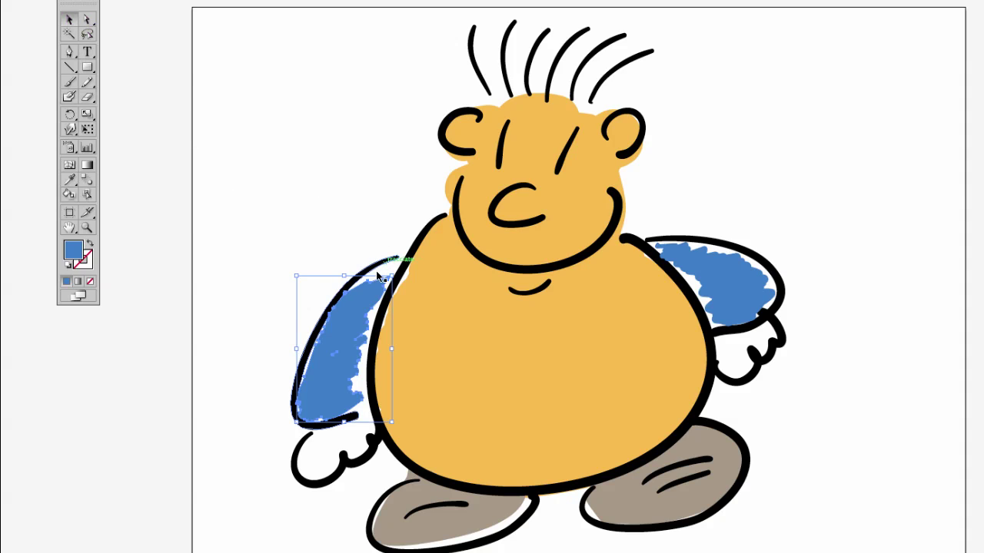
pyautogui.moveTo(392, 274); pyautogui.dragTo(399, 263)
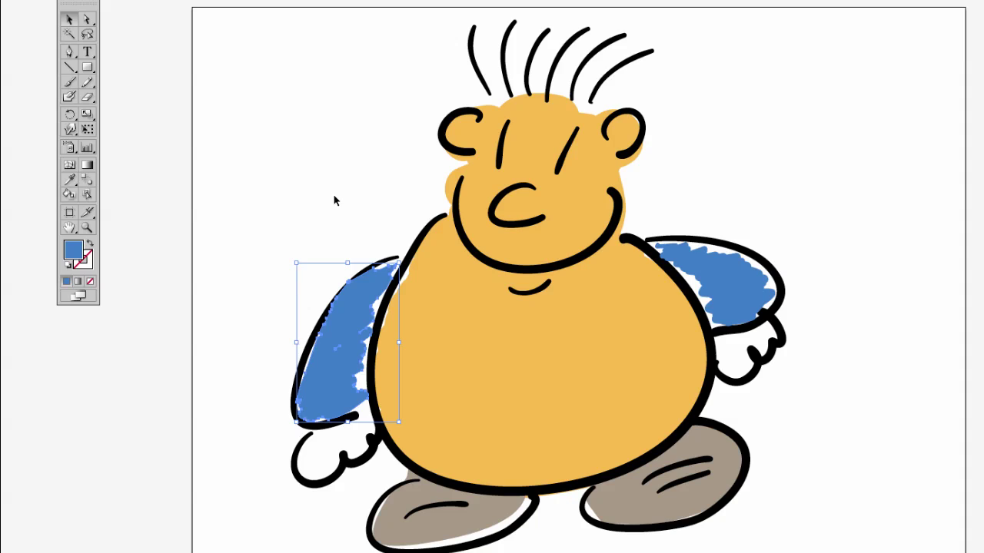
pyautogui.click(314, 246)
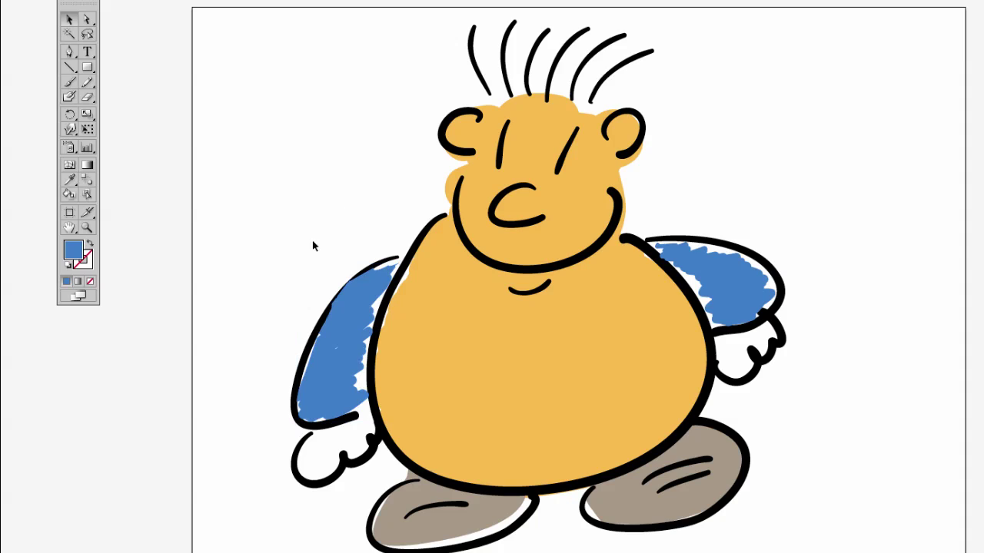
pyautogui.click(355, 296)
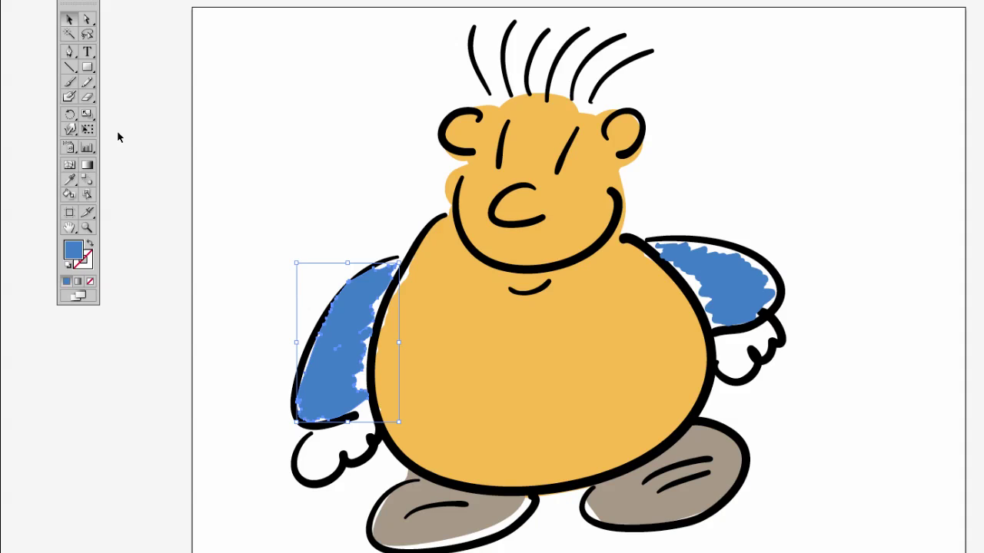
pyautogui.hotkey('ctrl', 'shift', 'a')
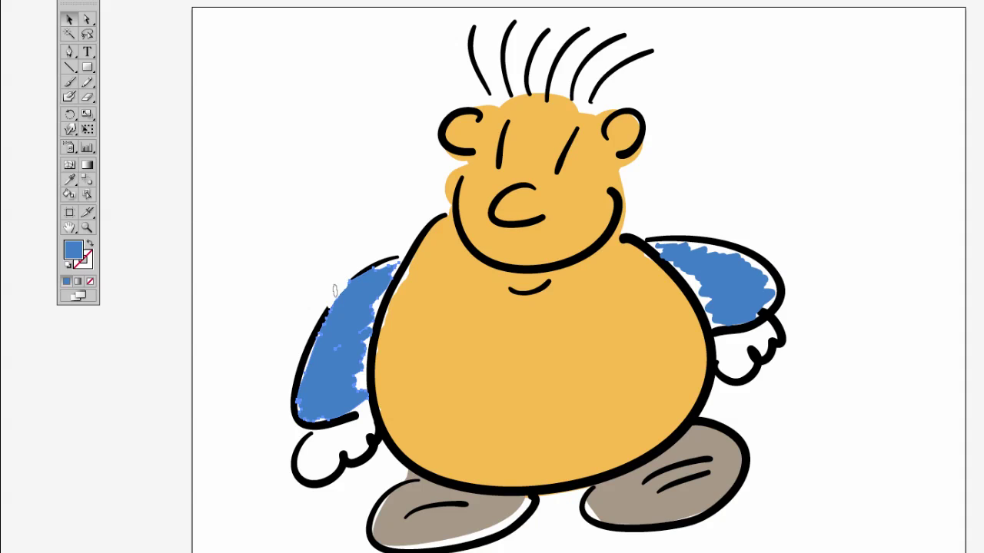
# Attempt erasing at the arm's top, undoing each cut that damages the black outline
pyautogui.moveTo(343, 280); pyautogui.dragTo(347, 282)
pyautogui.hotkey('ctrl', 'z')
pyautogui.hotkey('ctrl', 'shift', 'a')
pyautogui.moveTo(354, 272); pyautogui.dragTo(391, 253)
pyautogui.hotkey('ctrl', 'z')
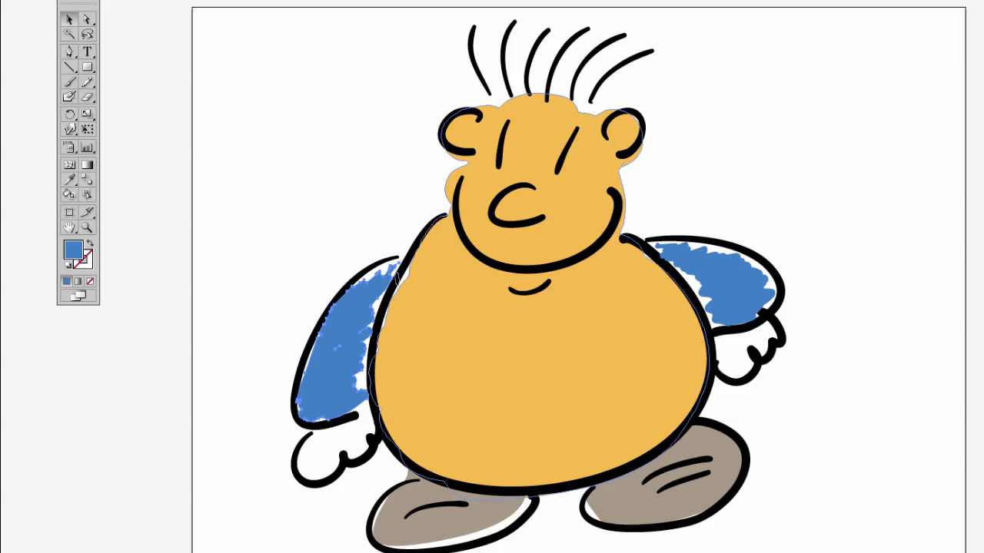
# Trim the sleeve's blue fill where it meets the body and along the arm's outer edge
pyautogui.moveTo(396, 259)
pyautogui.mouseDown()
pyautogui.moveTo(361, 404)
pyautogui.moveTo(368, 295)
pyautogui.mouseUp()
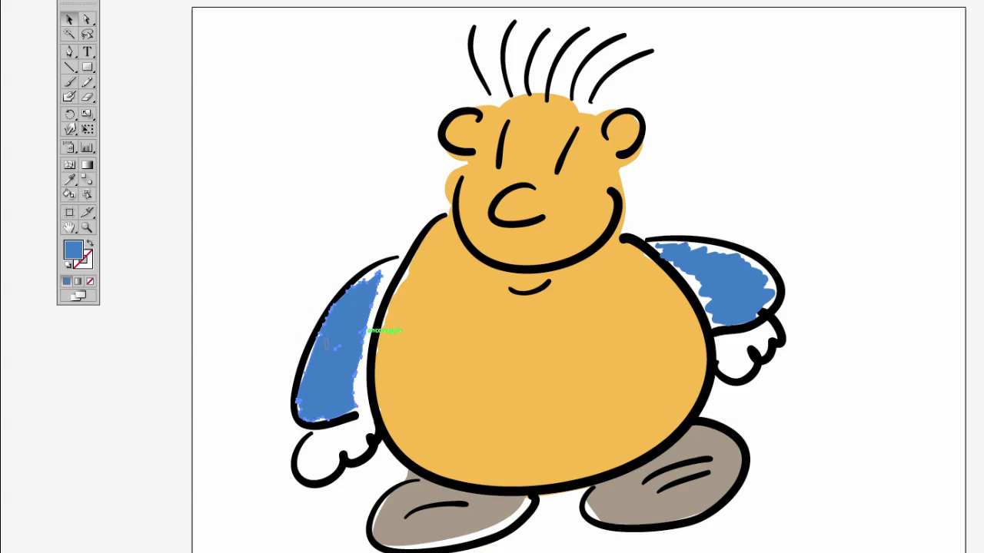
pyautogui.moveTo(293, 405)
pyautogui.mouseDown()
pyautogui.moveTo(335, 288)
pyautogui.moveTo(369, 262)
pyautogui.moveTo(340, 301)
pyautogui.moveTo(294, 415)
pyautogui.moveTo(292, 393)
pyautogui.mouseUp()
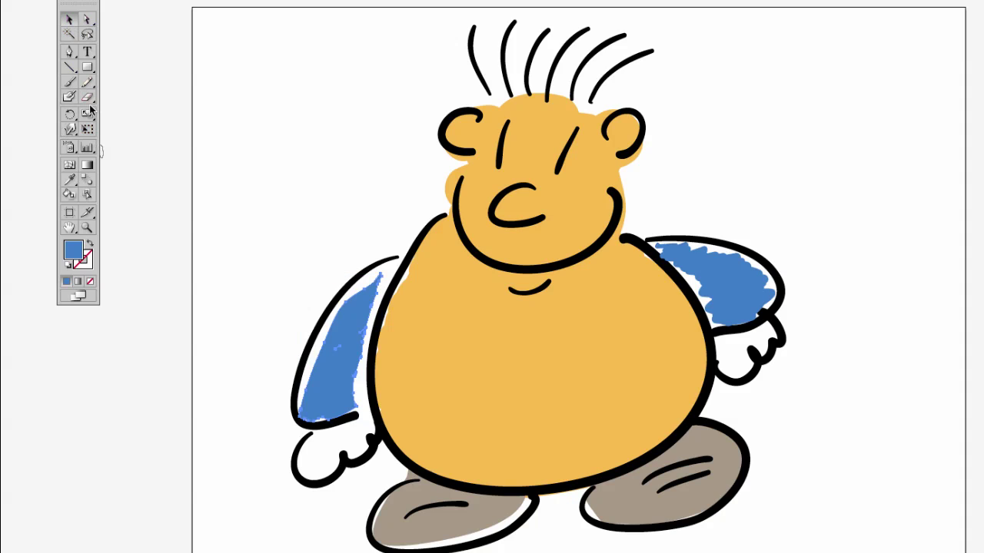
pyautogui.press('v')
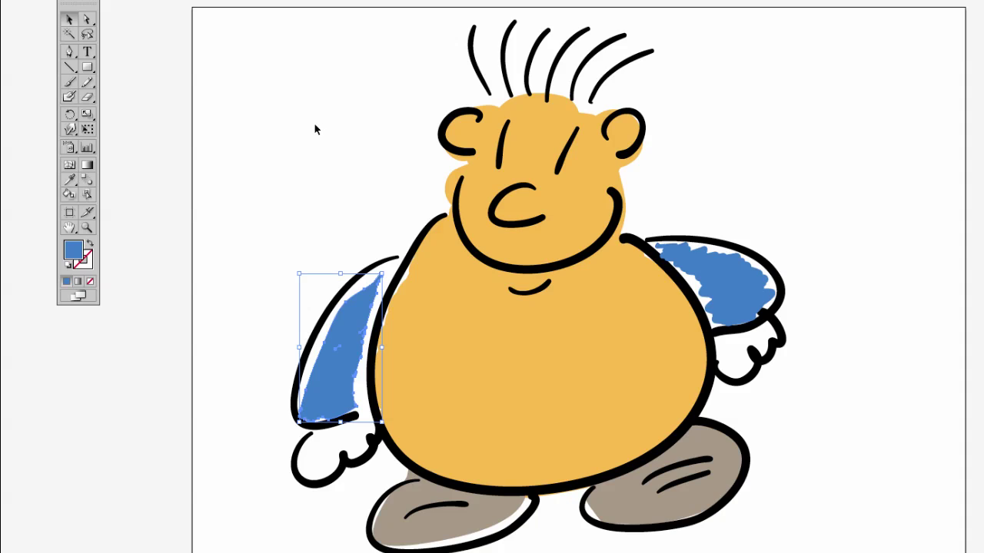
pyautogui.click(87, 99)
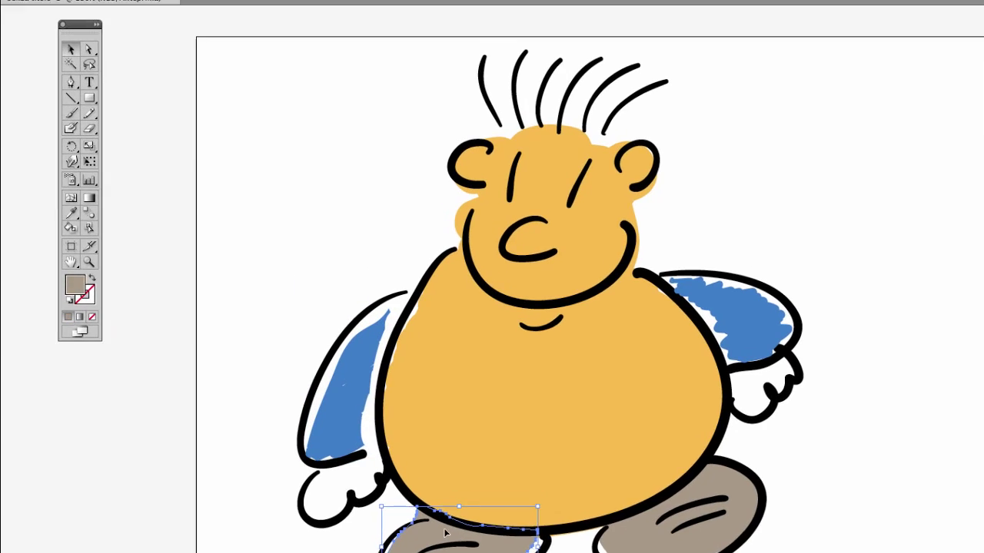
pyautogui.click(95, 215)
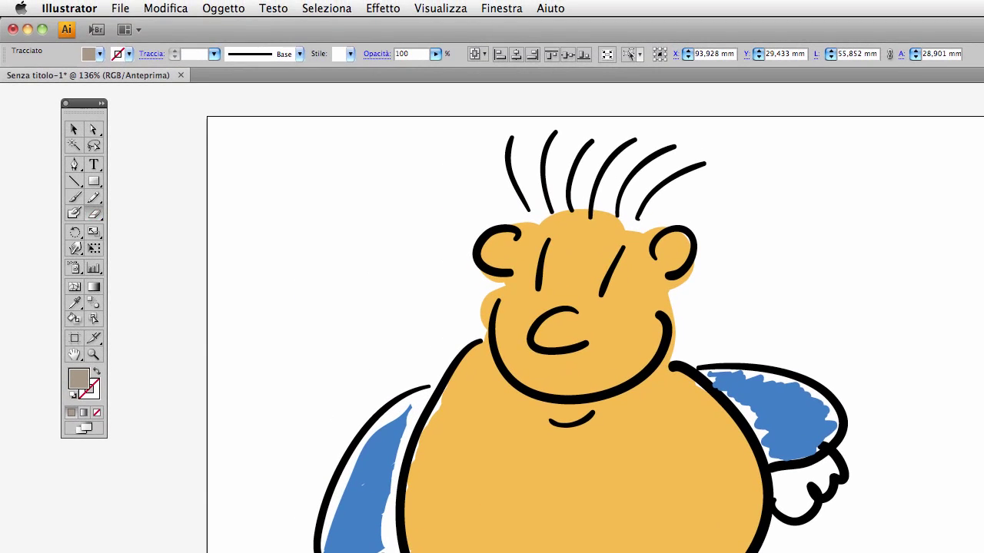
pyautogui.click(73, 131)
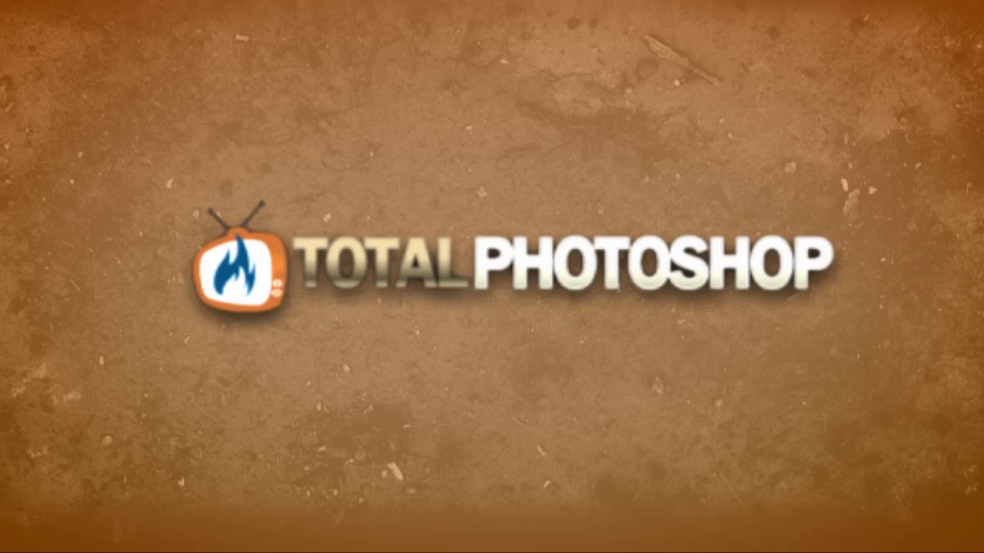